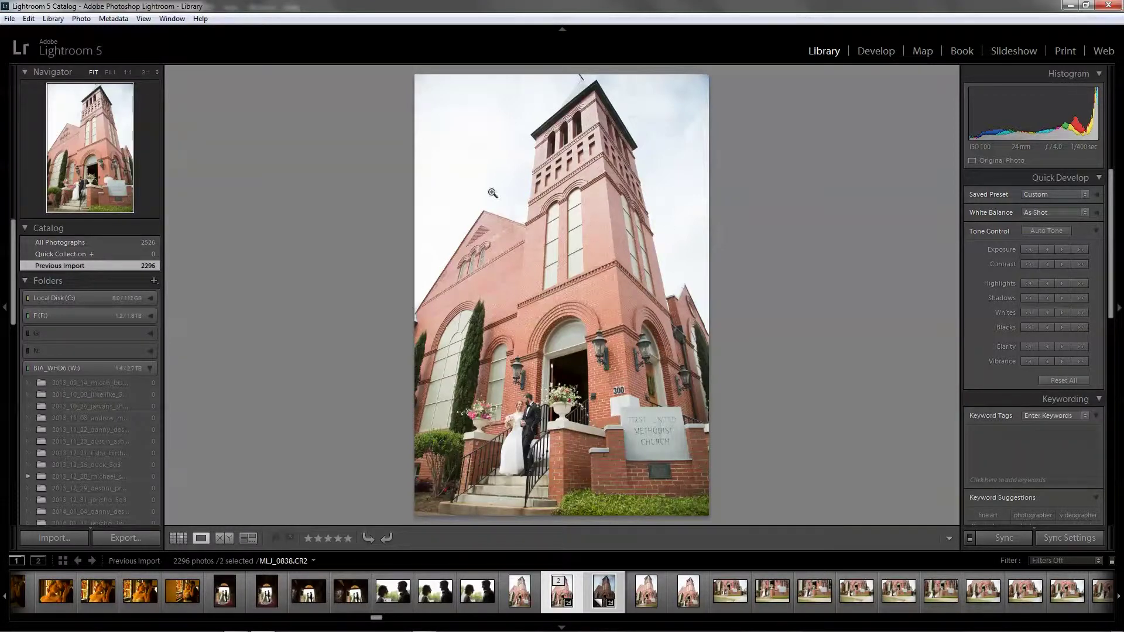
- Open the church photo MLJ_0838.CR2 in Lightroom's Develop module
left_click(882, 51)
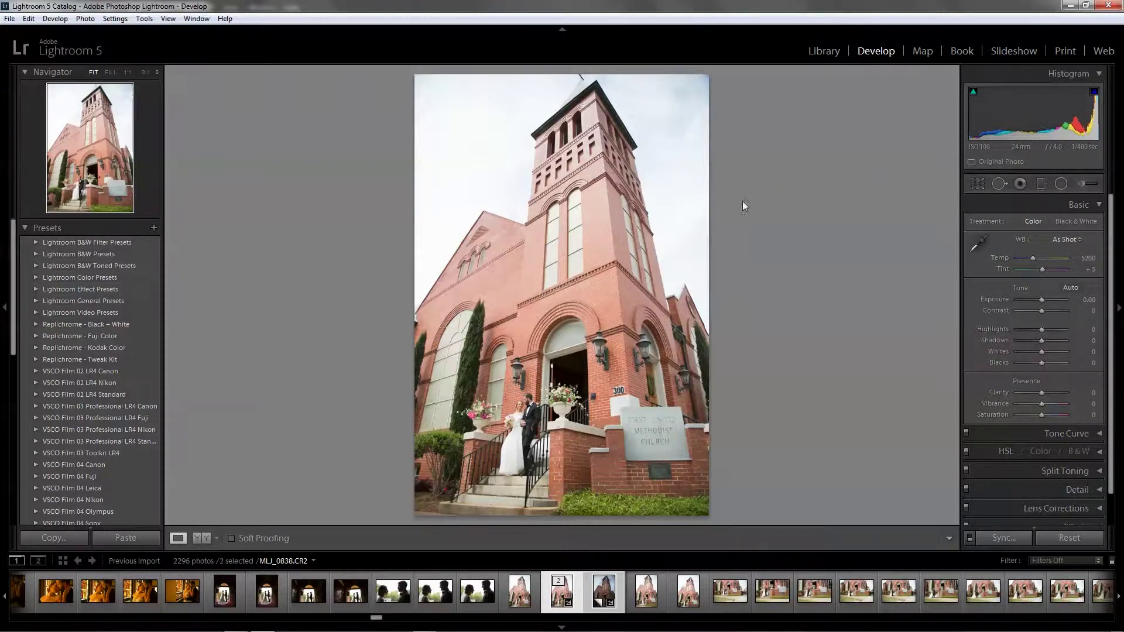
- Compare the −2.00 exposure virtual copy with the original, then show the Library as a grid
left_click(601, 594)
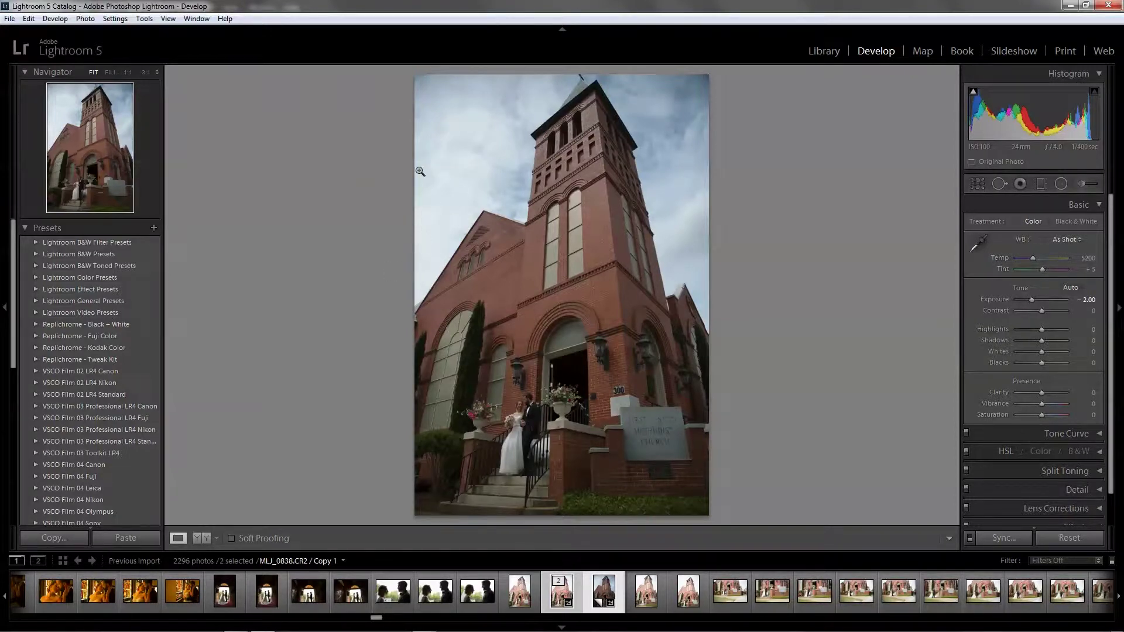
left_click(557, 596)
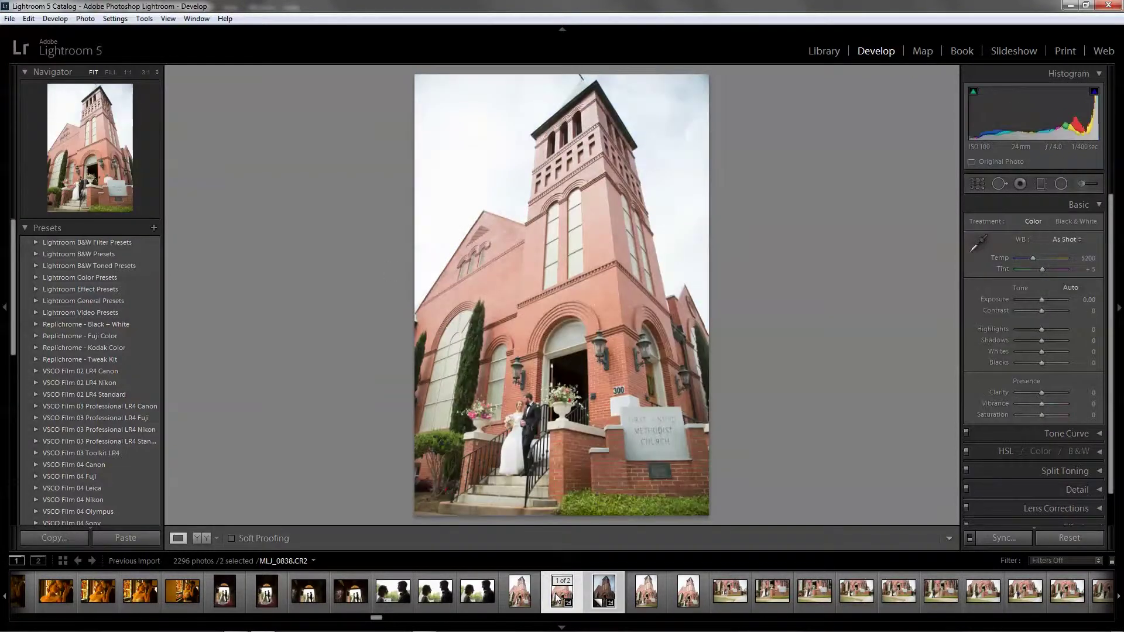
right_click(557, 596)
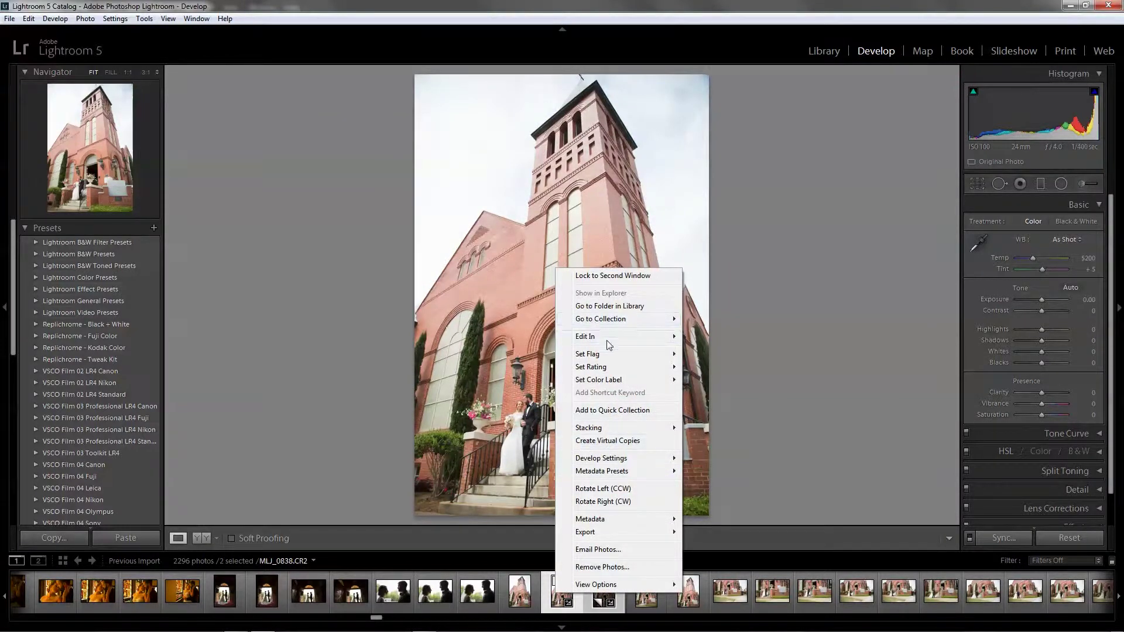
left_click(824, 51)
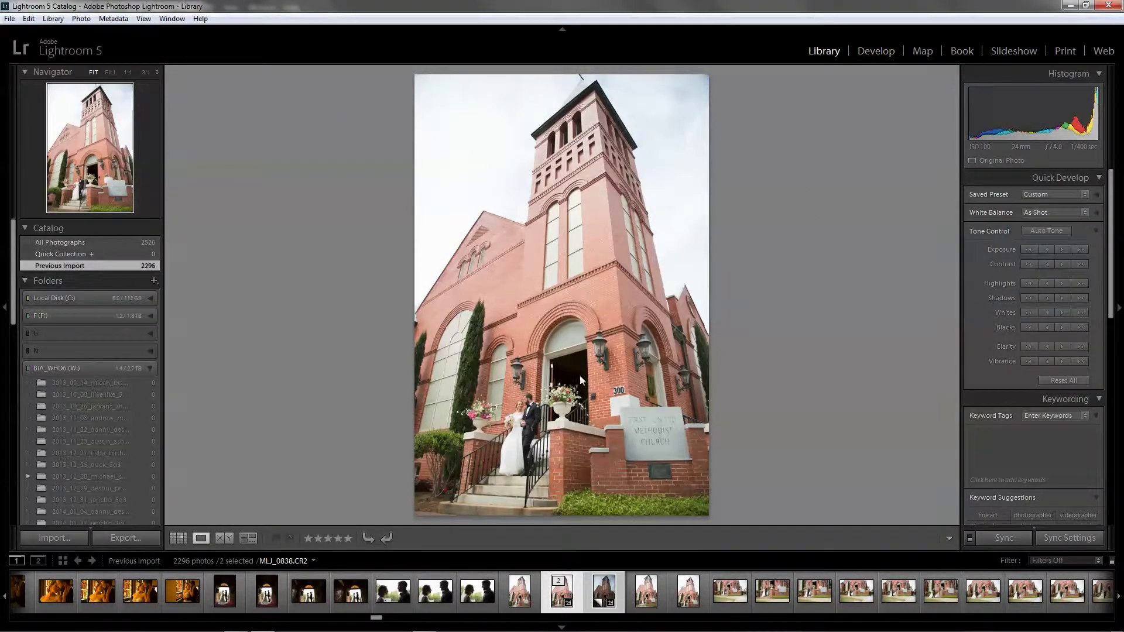
key("g")
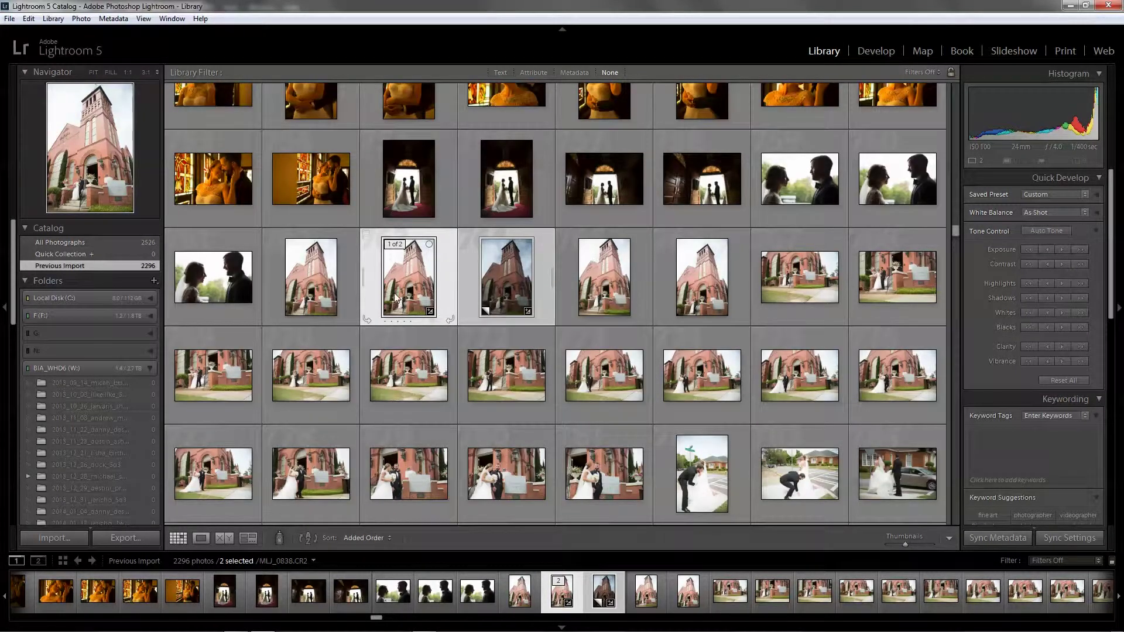
- Send both MLJ_0838 versions to Photoshop CC with Edit In > Edit in Adobe Photoshop CC
right_click(416, 280)
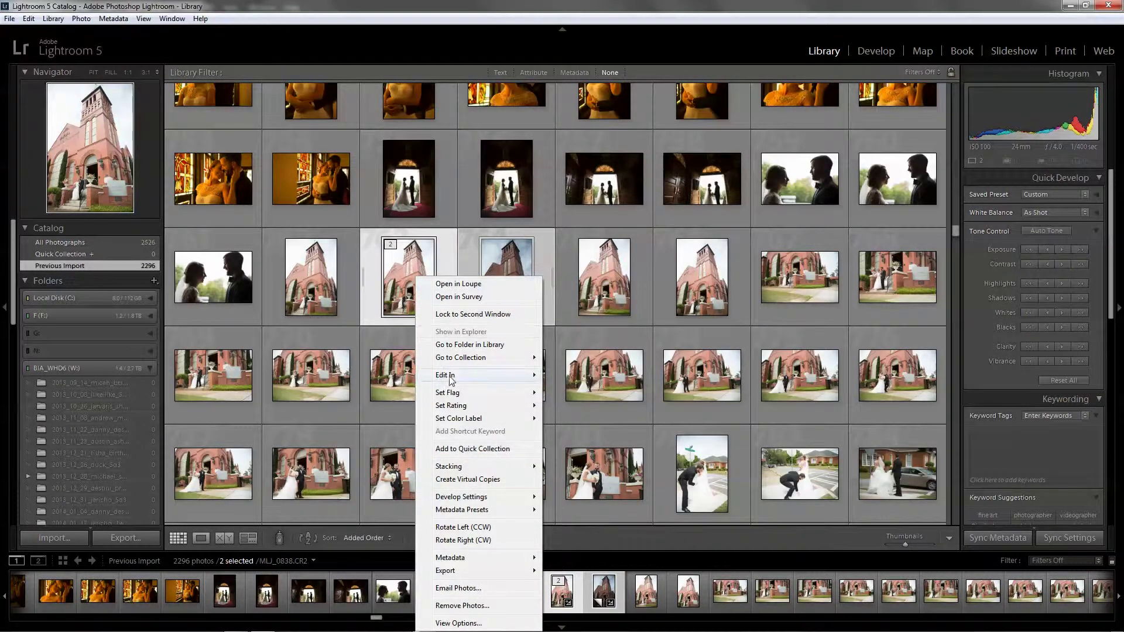
mouse_move(453, 380)
left_click(359, 373)
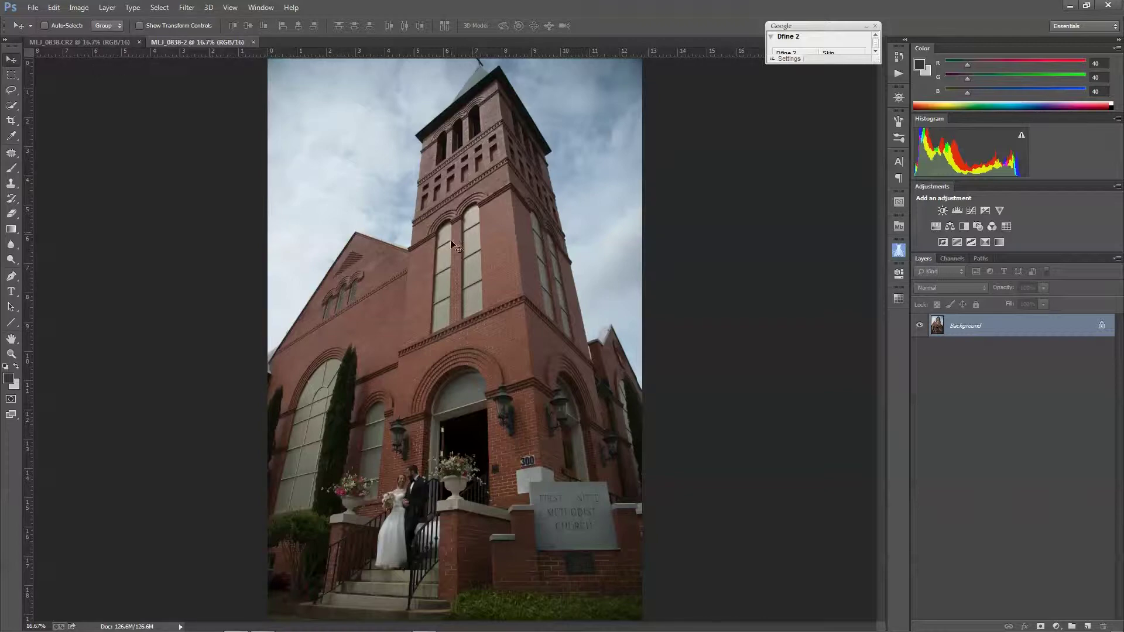
- Duplicate the bright original's Background layer into the MLJ_0838-2 document
left_click(93, 42)
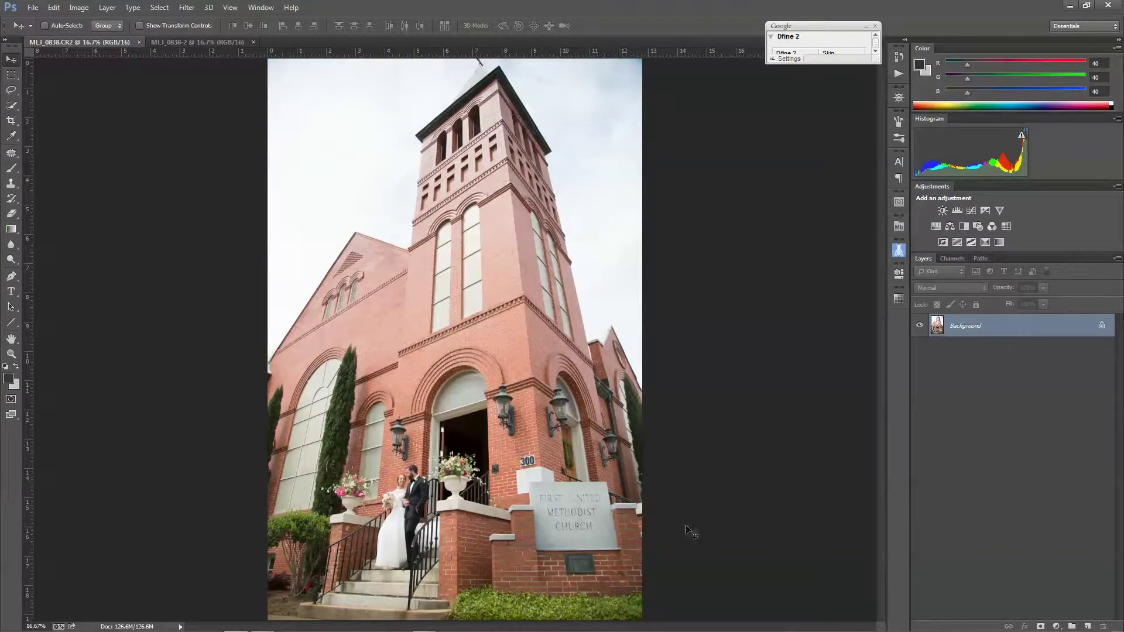
right_click(985, 322)
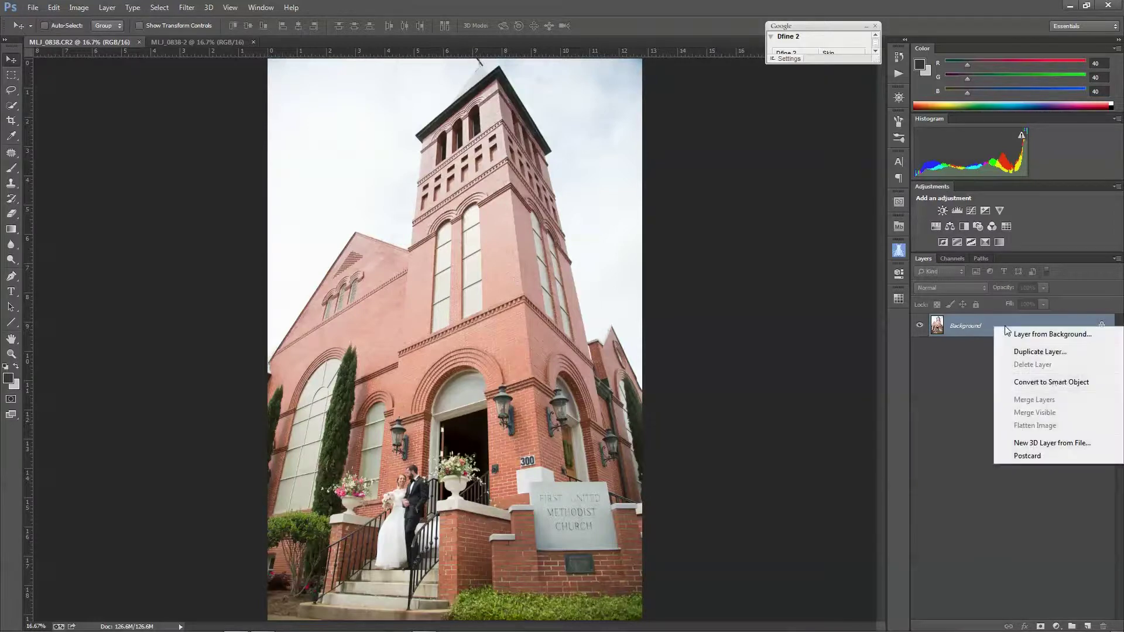
left_click(1031, 352)
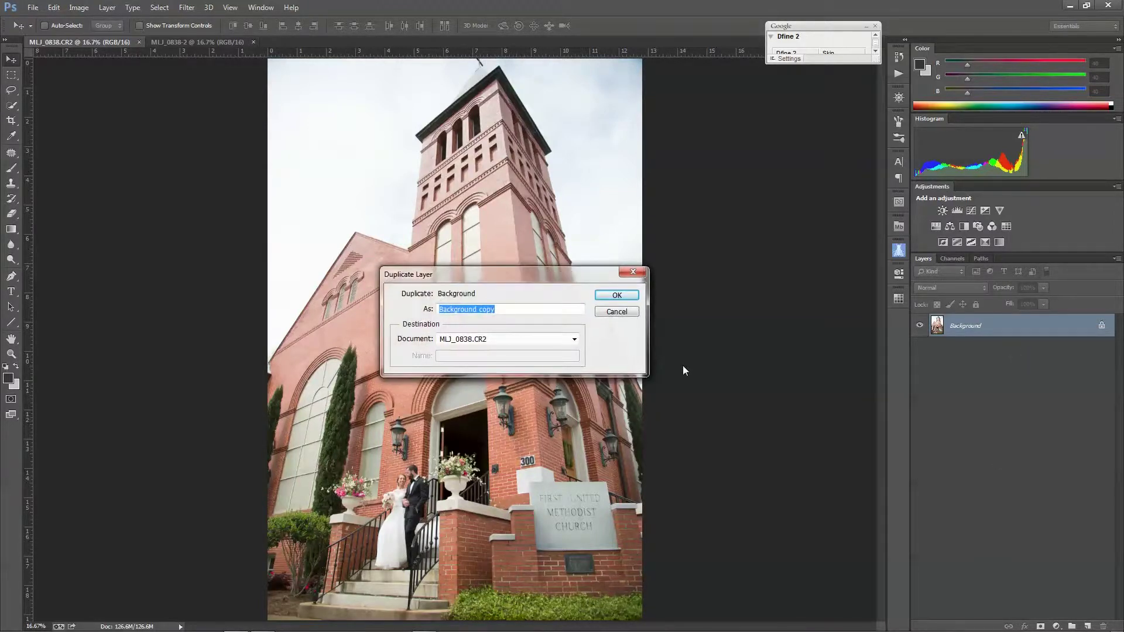
left_click(575, 342)
left_click(519, 355)
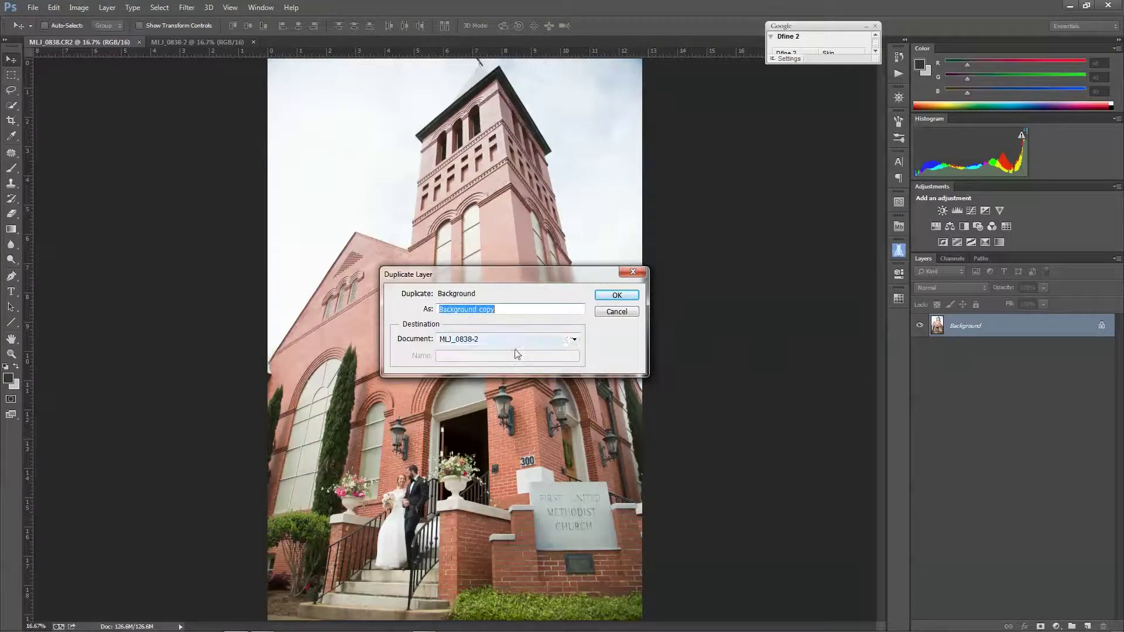
left_click(607, 295)
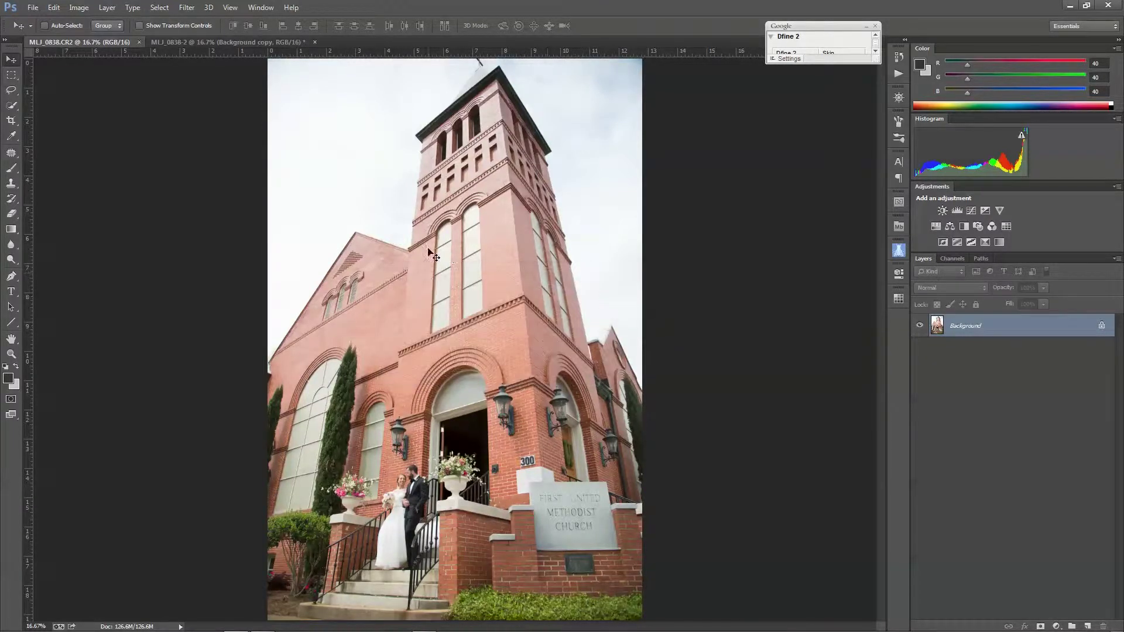
- In MLJ_0838-2, compare the bright layer against the dark one and rename the bottom layer SKY
left_click(210, 45)
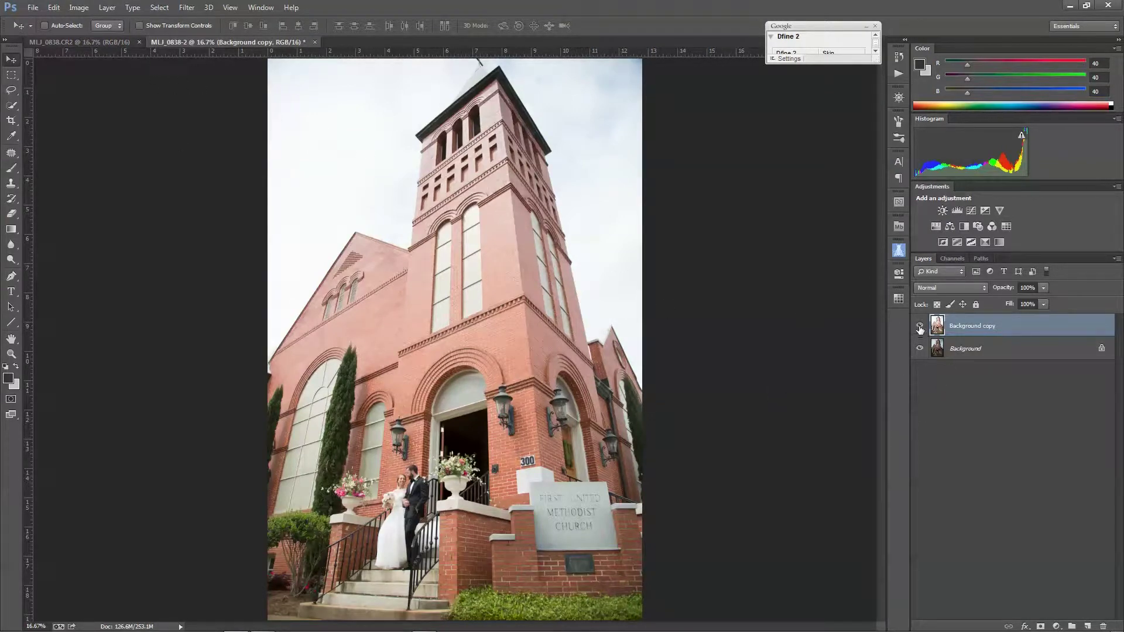
left_click(920, 327)
left_click(920, 328)
left_click(920, 327)
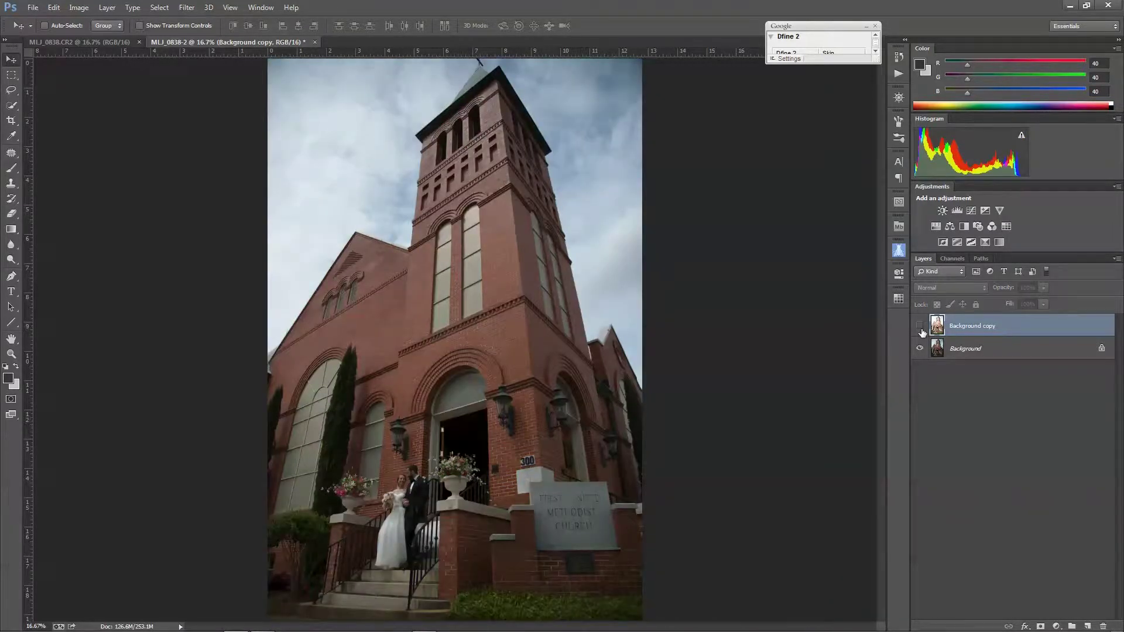
left_click(920, 327)
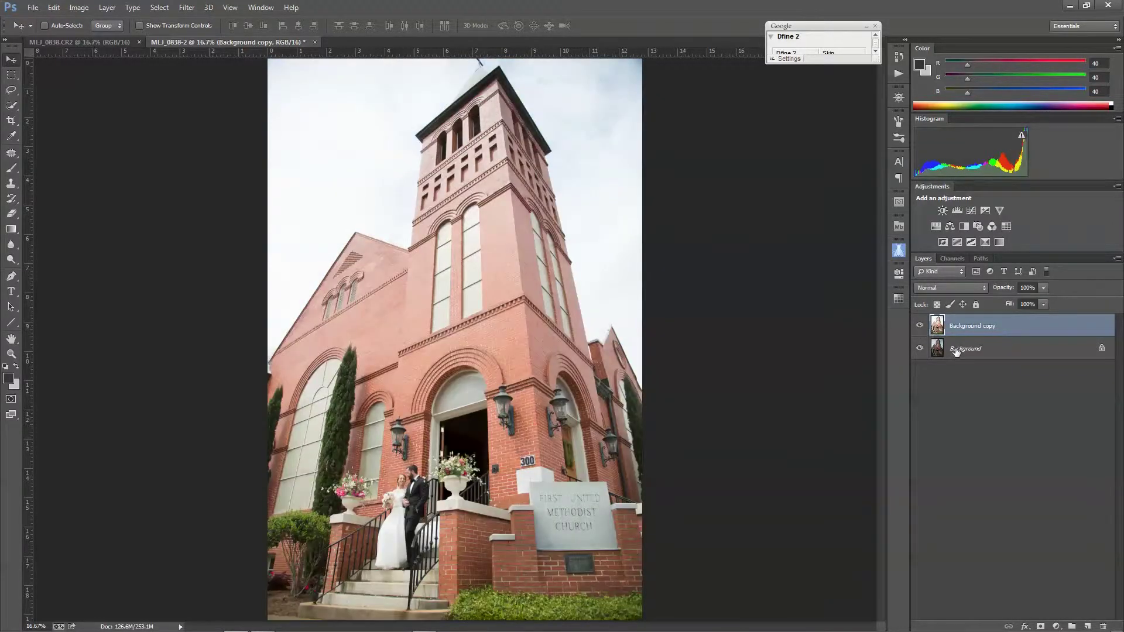
double_click(1001, 352)
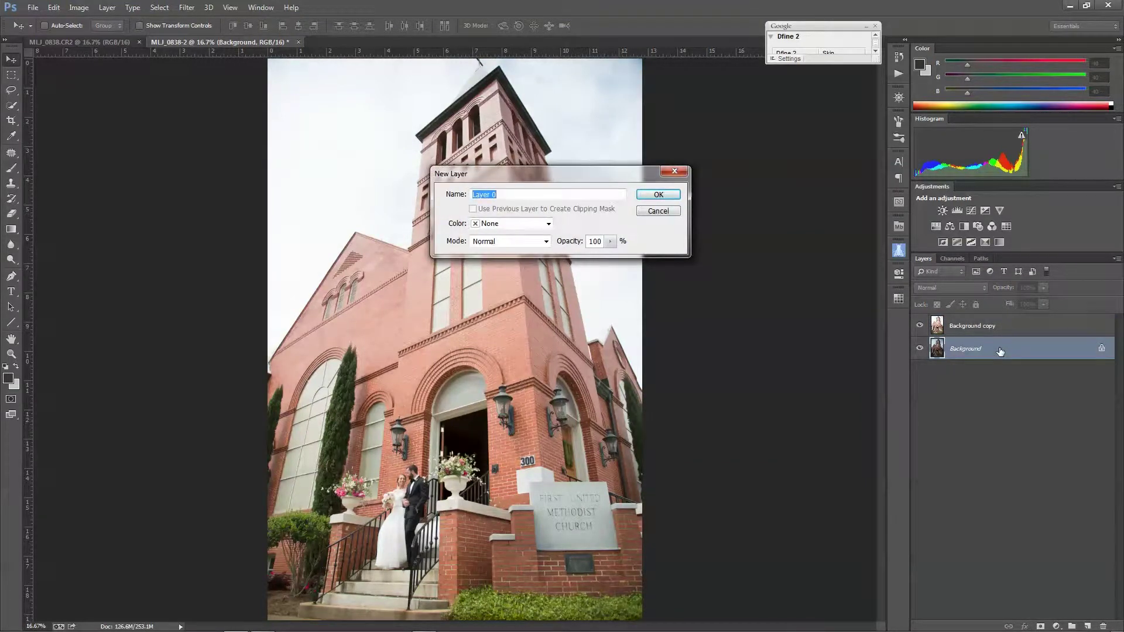
type("SKY")
key("Return")
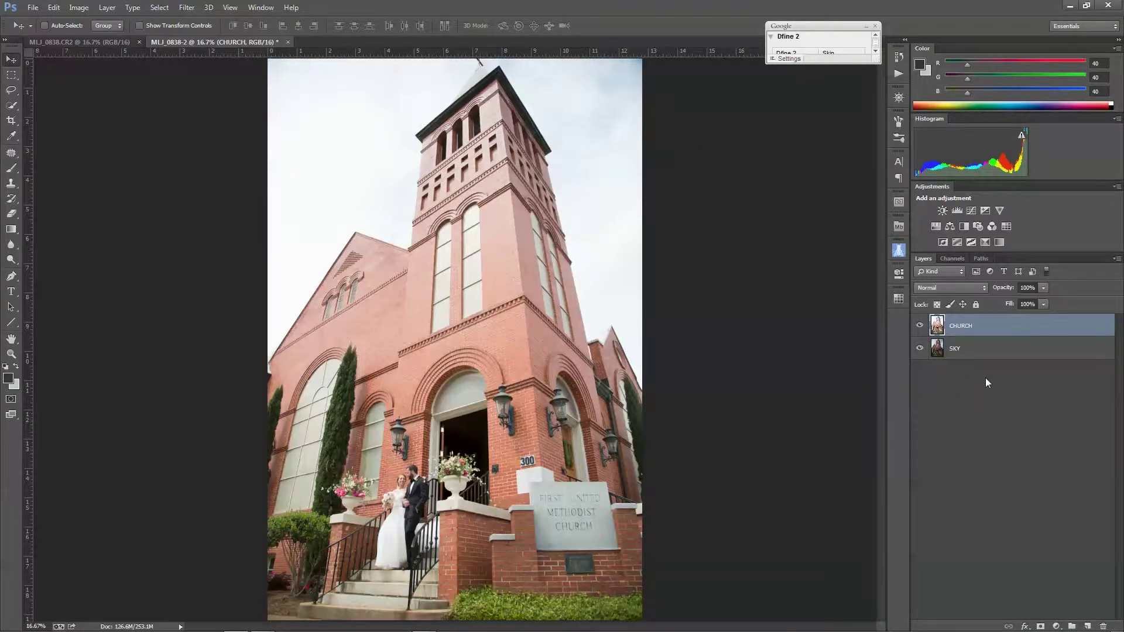
- Duplicate the Blue channel as Blue copy and view only Blue copy in grayscale
left_click(951, 259)
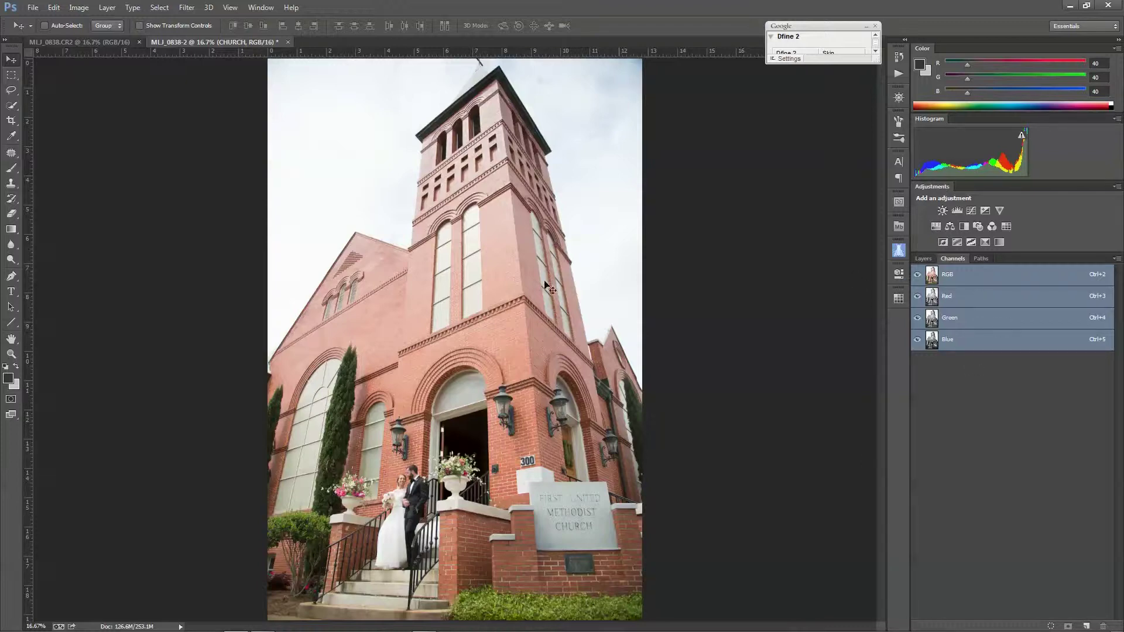
left_click(965, 340)
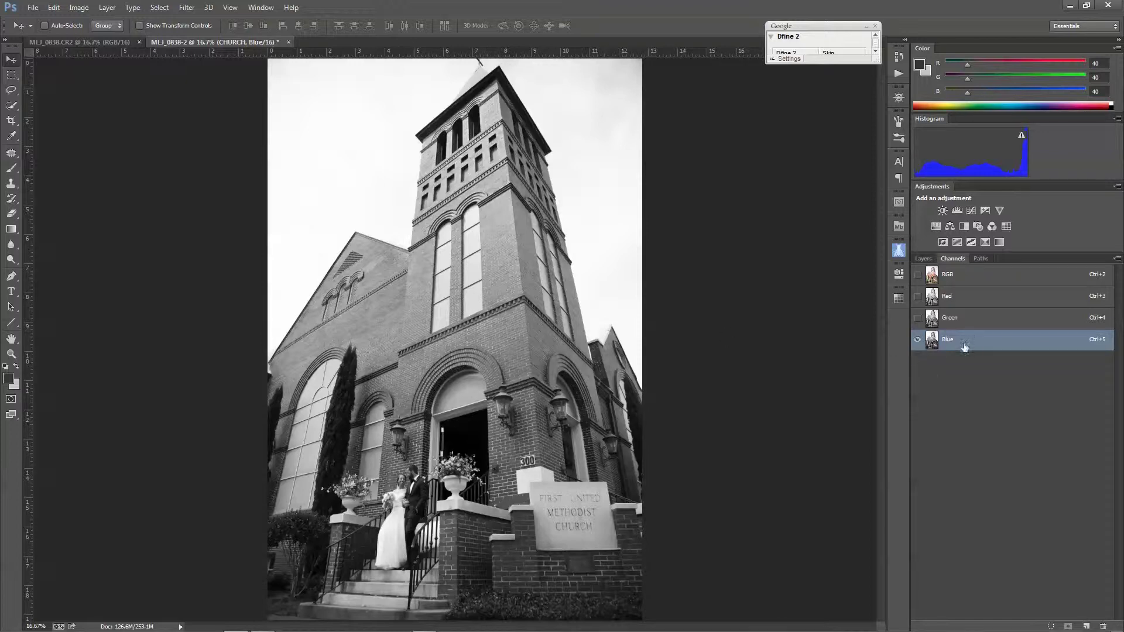
right_click(976, 340)
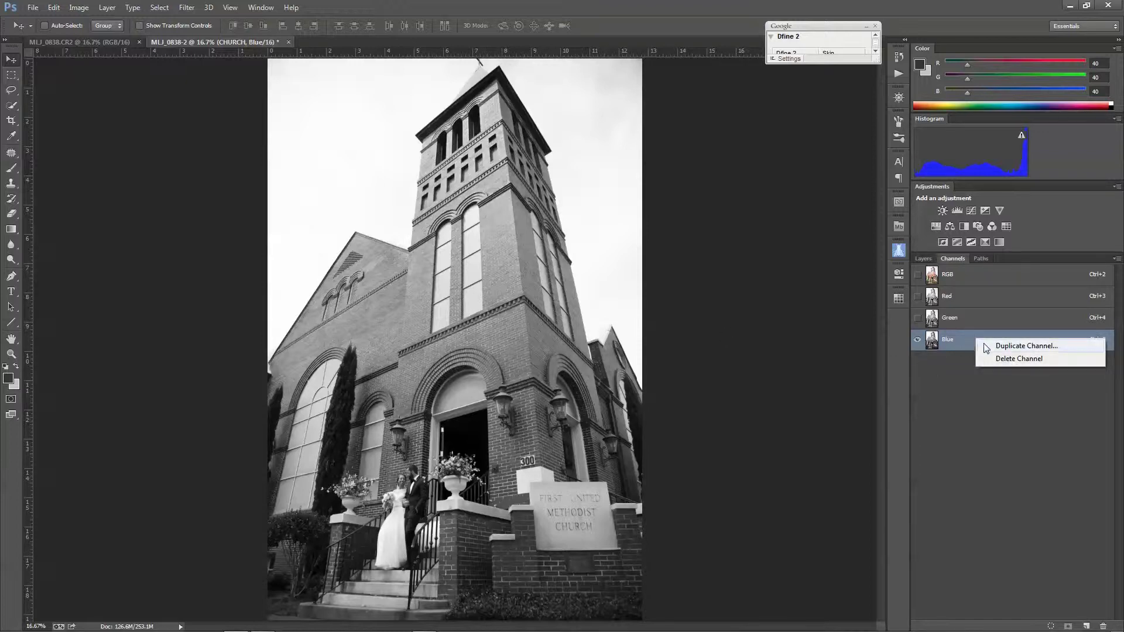
left_click(998, 346)
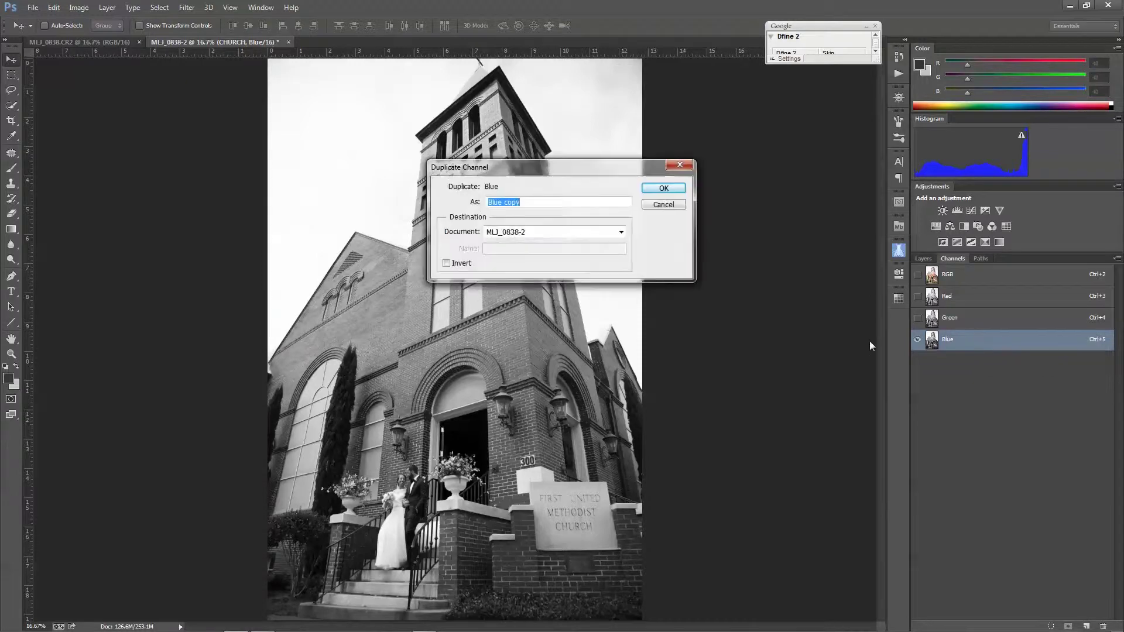
left_click(659, 188)
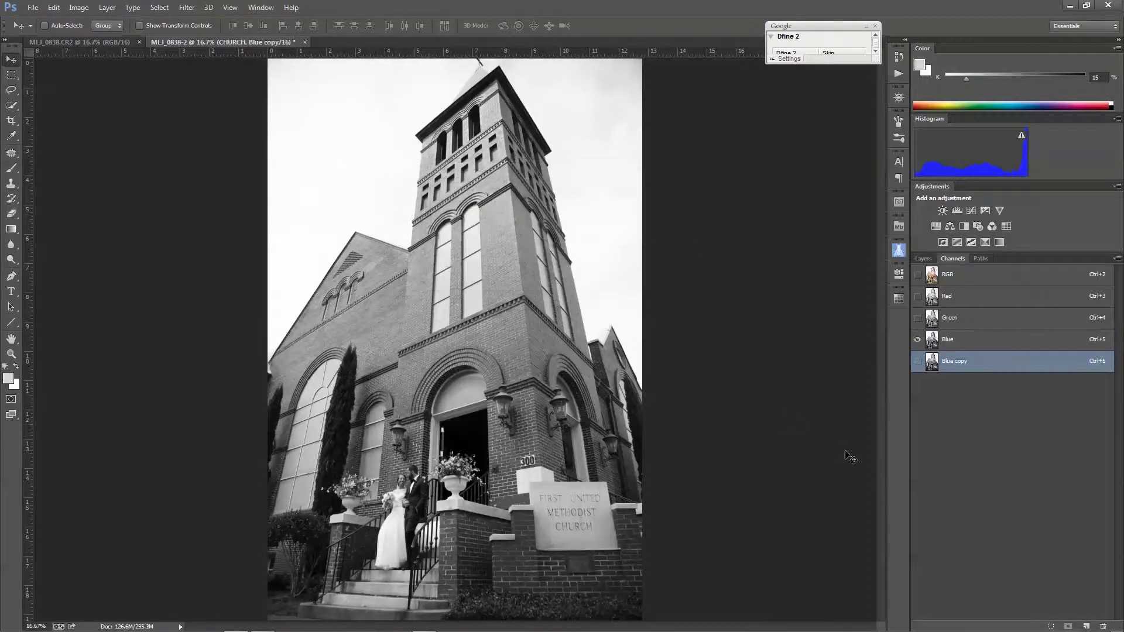
left_click(918, 361)
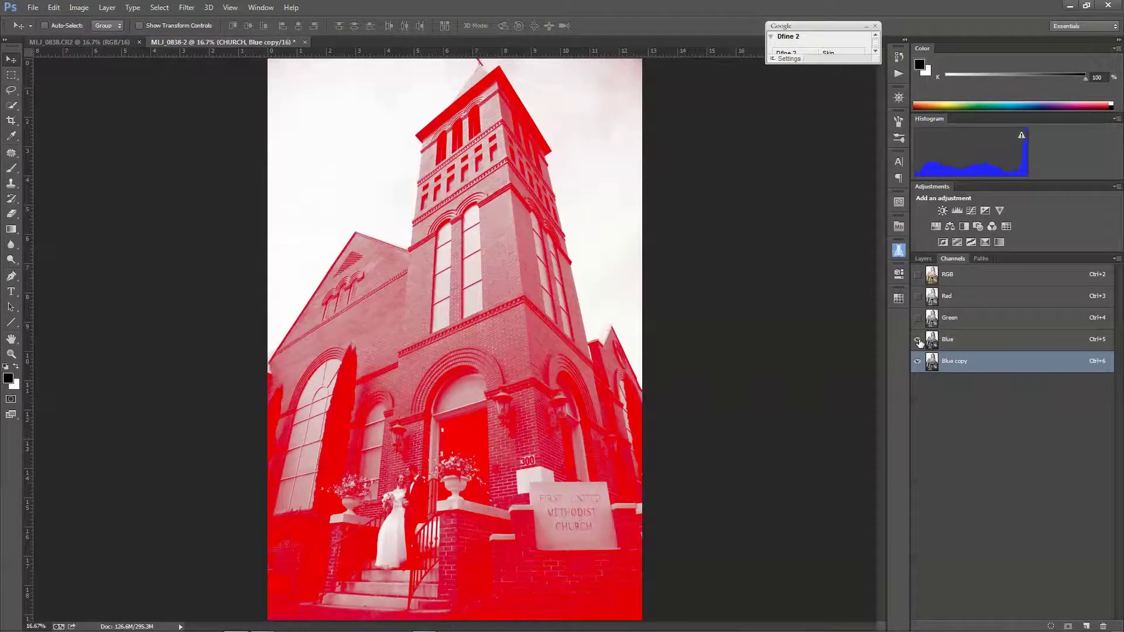
left_click(918, 339)
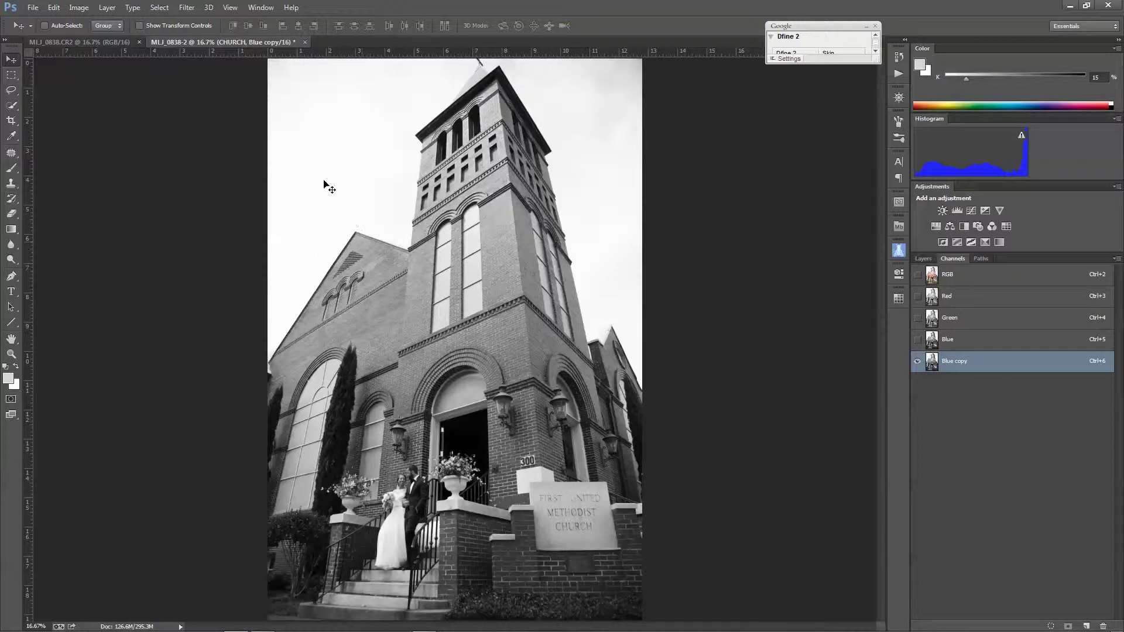
left_click(79, 8)
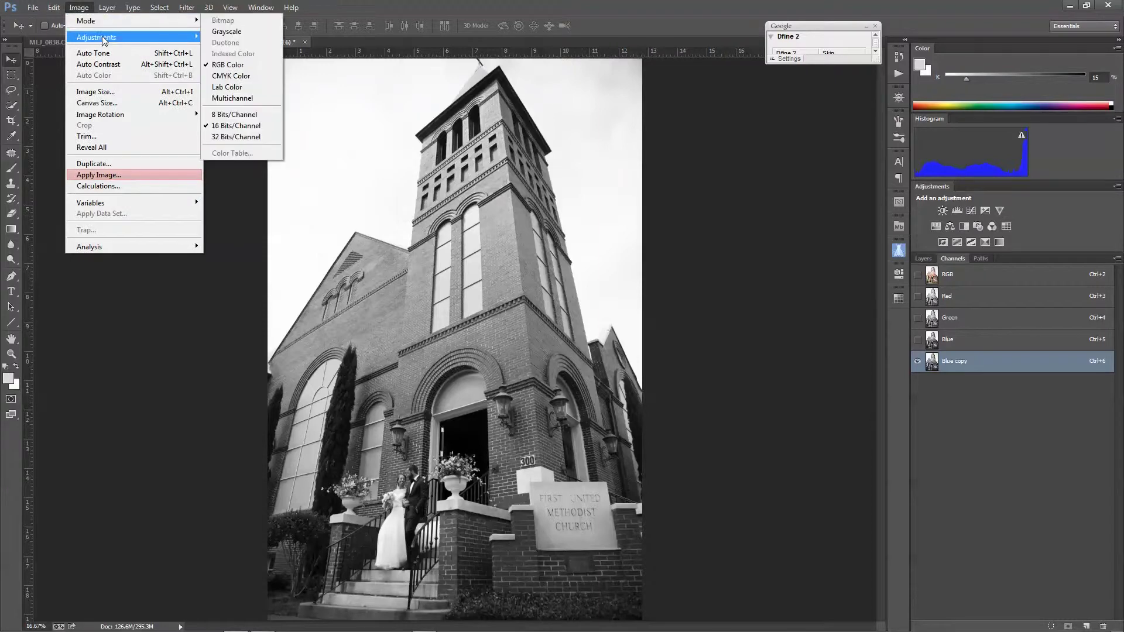
- Open Levels on Blue copy and raise the black point to 213 by sampling near the spire
mouse_move(106, 37)
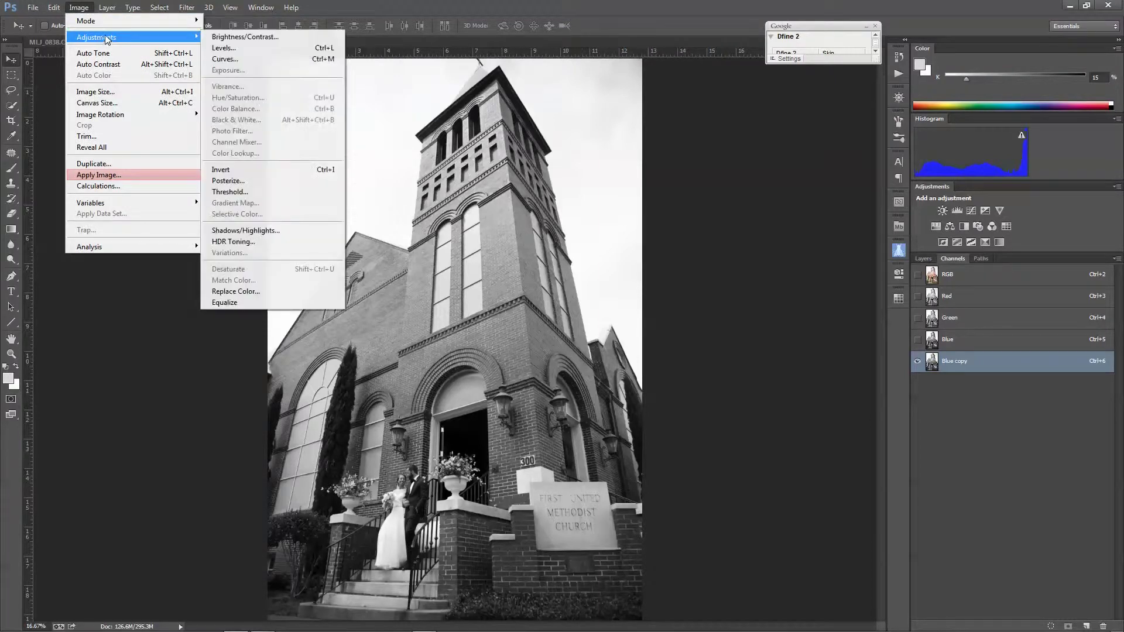
left_click(223, 48)
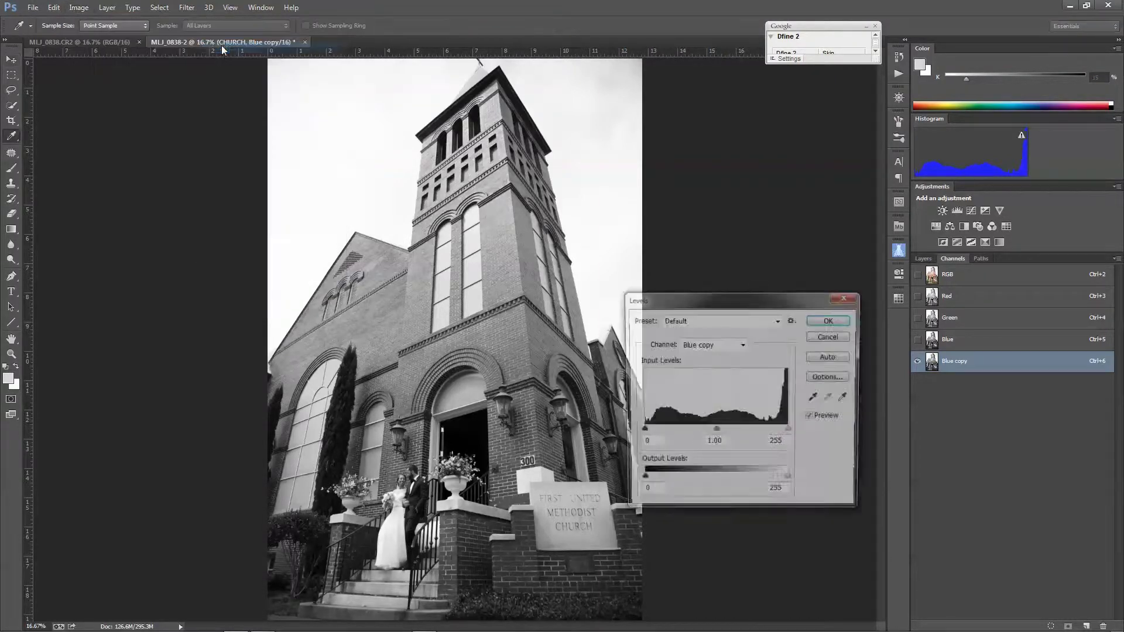
left_click(816, 399)
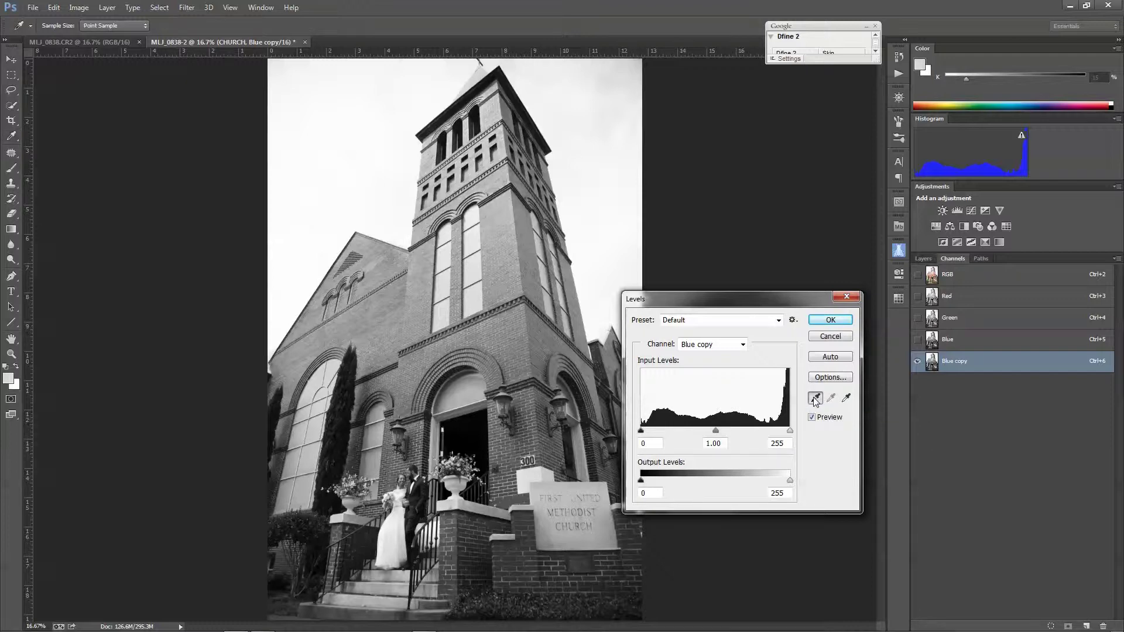
left_click(478, 76)
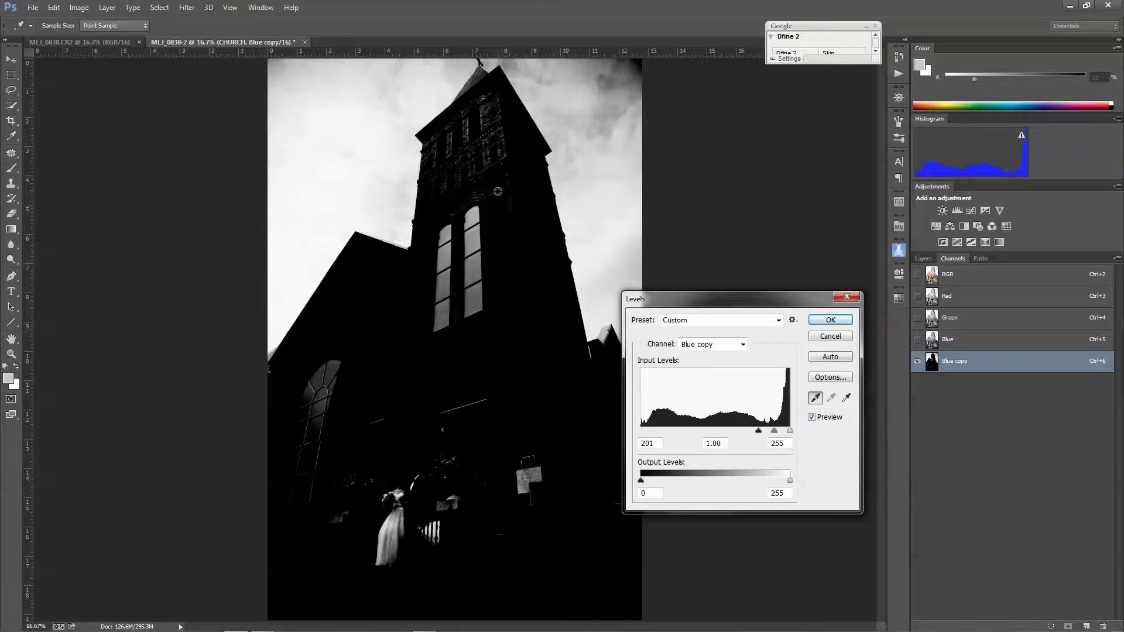
left_click(479, 74)
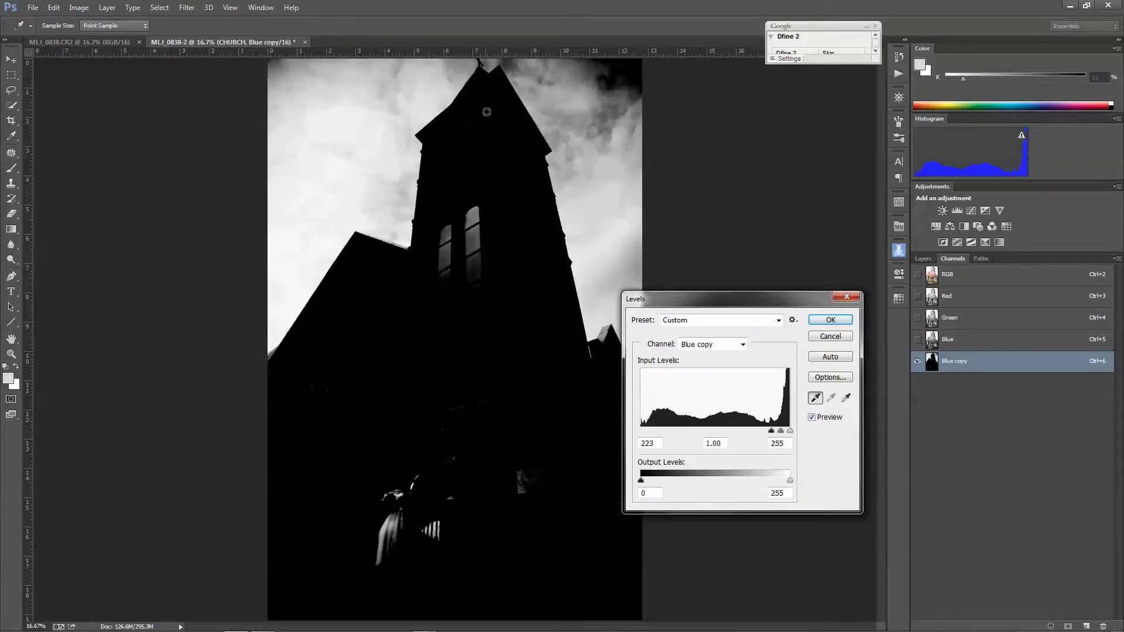
left_click(490, 130)
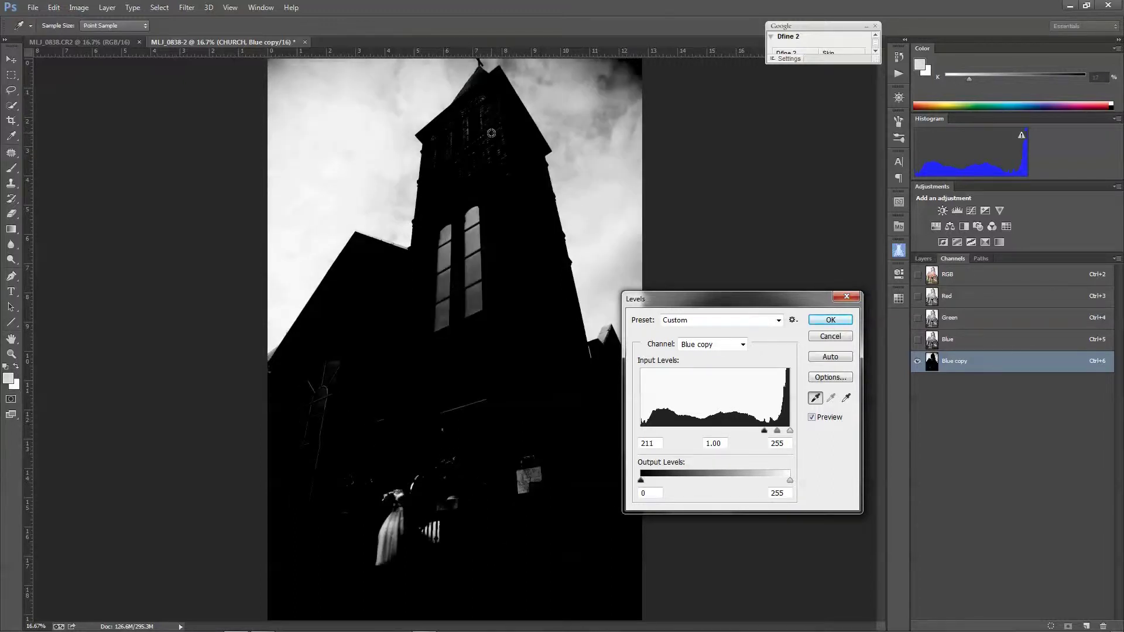
left_click(479, 71)
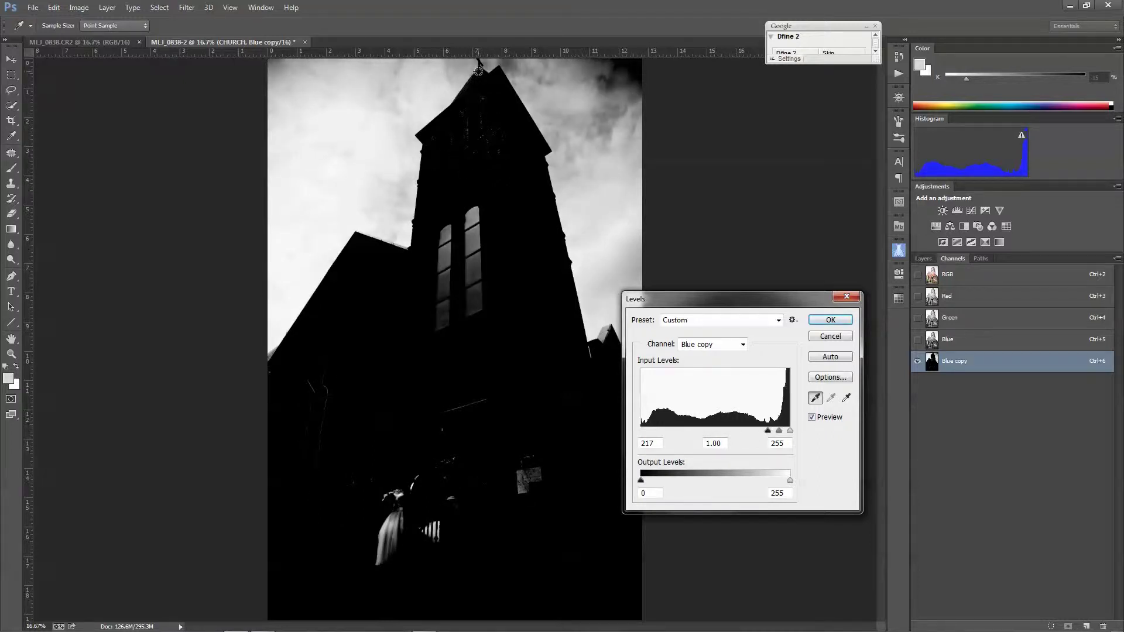
left_click(479, 73)
left_click(472, 82)
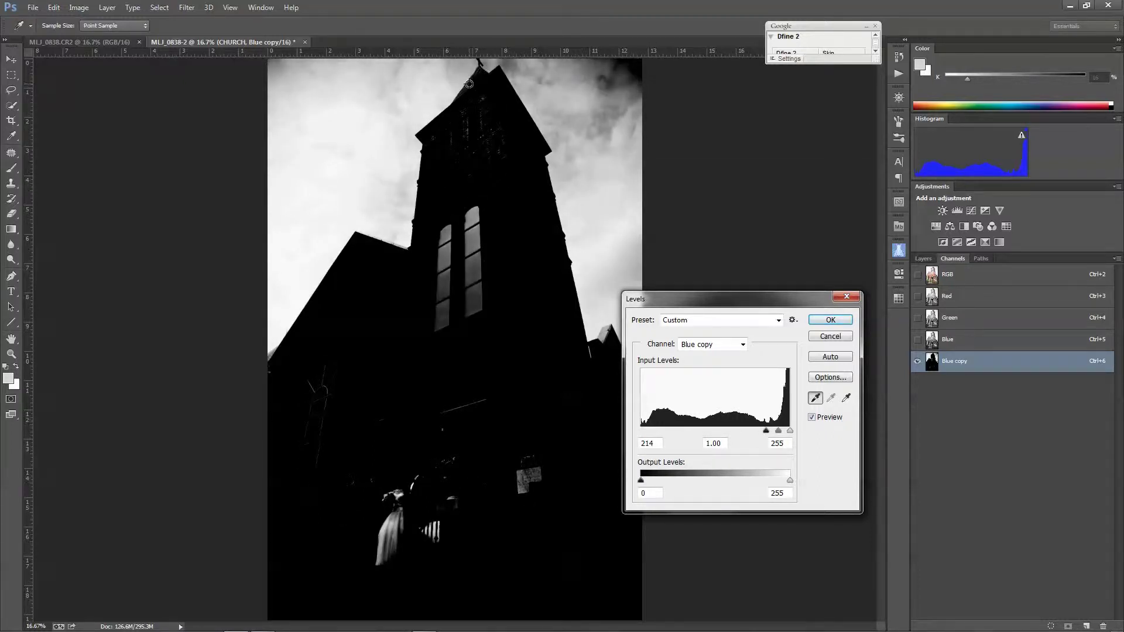
left_click(467, 83)
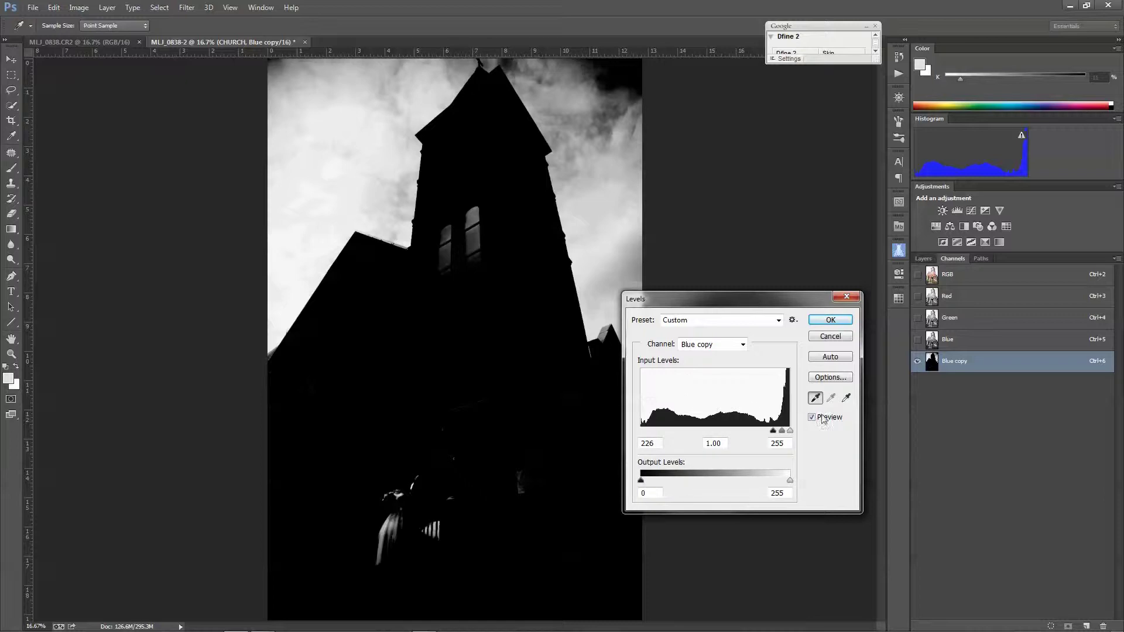
- Set the Levels white point to 229 by sampling the sky, then apply the adjustment
left_click(846, 398)
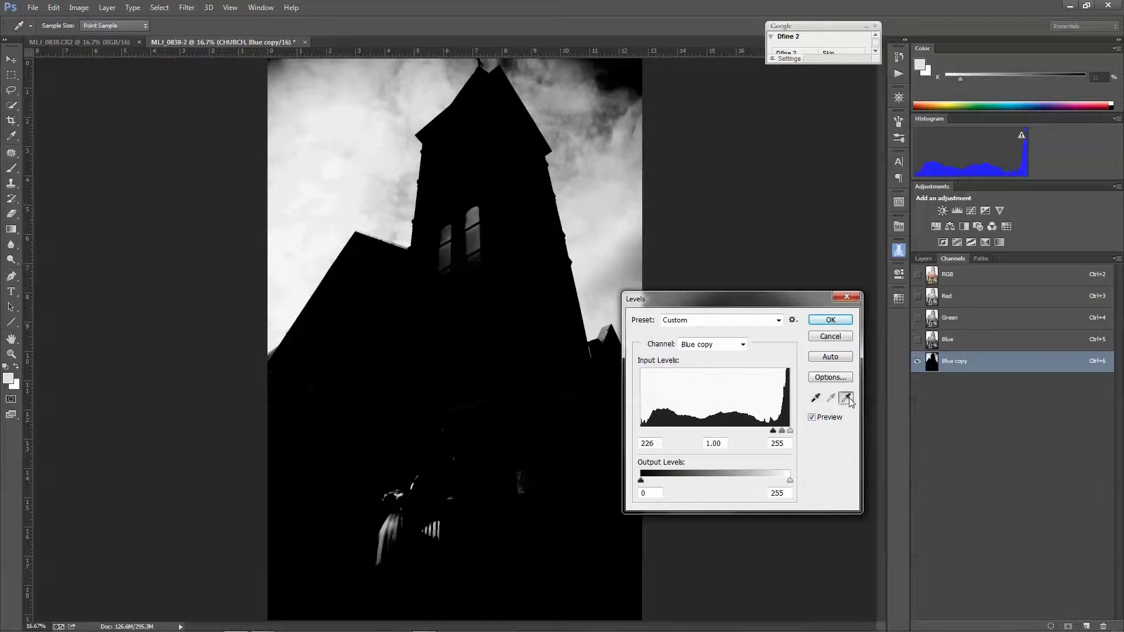
left_click(573, 206)
left_click(571, 190)
left_click(567, 175)
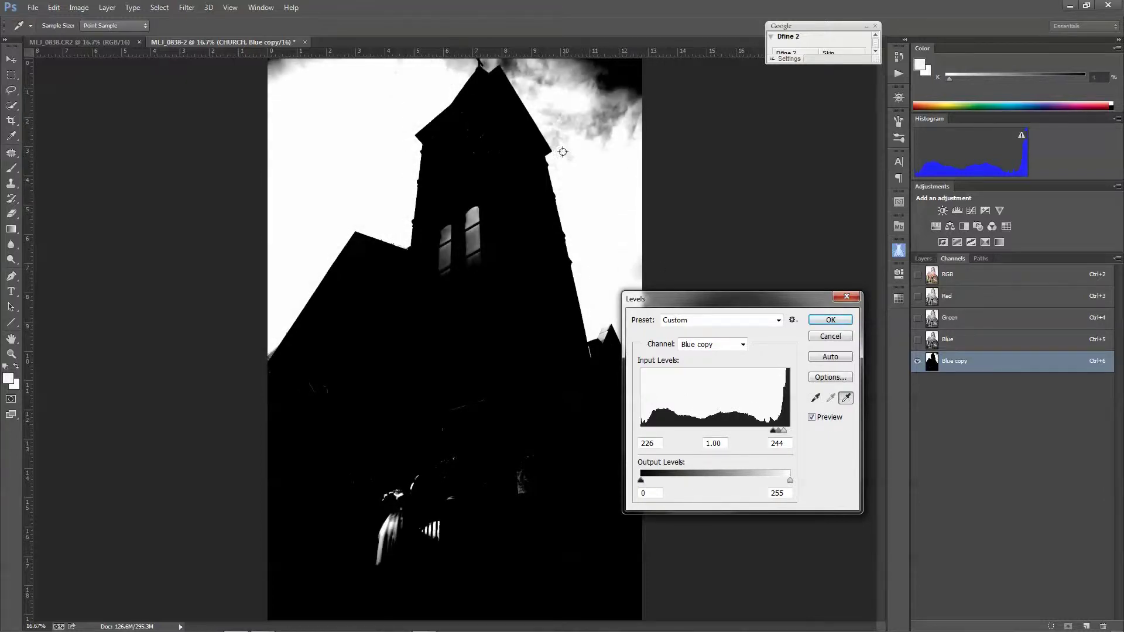
left_click(563, 152)
left_click(558, 139)
left_click(557, 126)
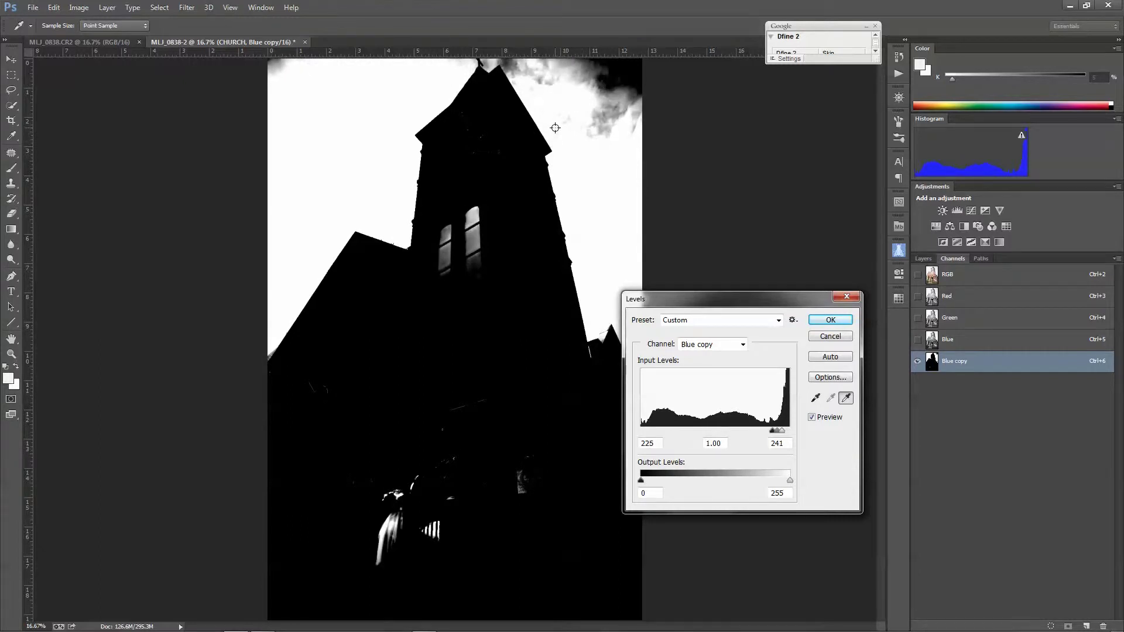
left_click(533, 85)
left_click(503, 62)
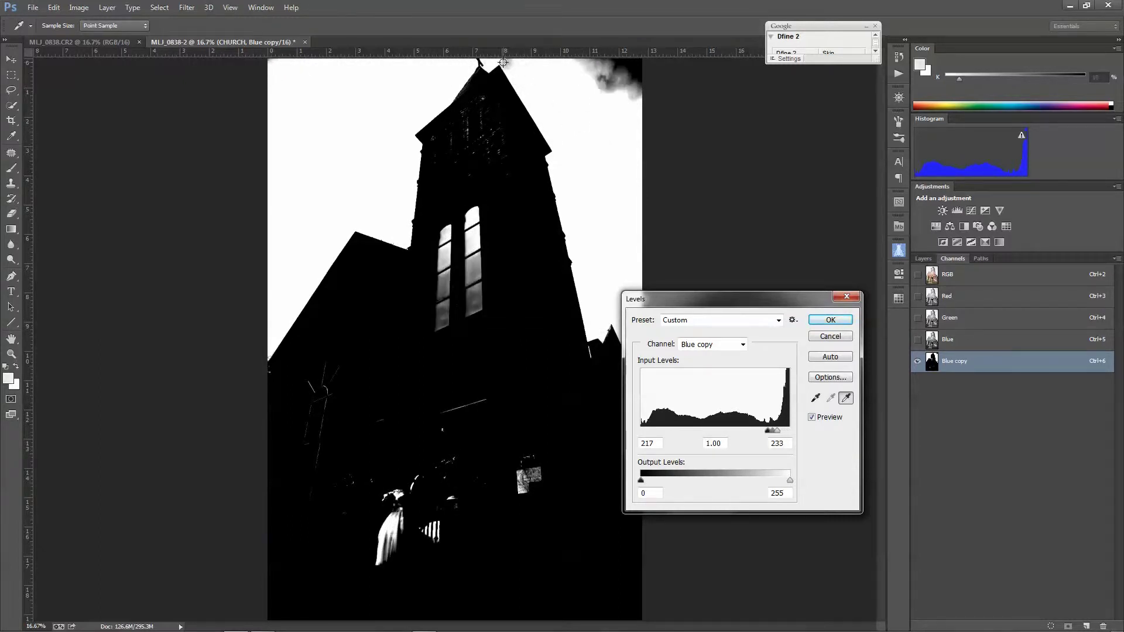
left_click(506, 66)
left_click(507, 61)
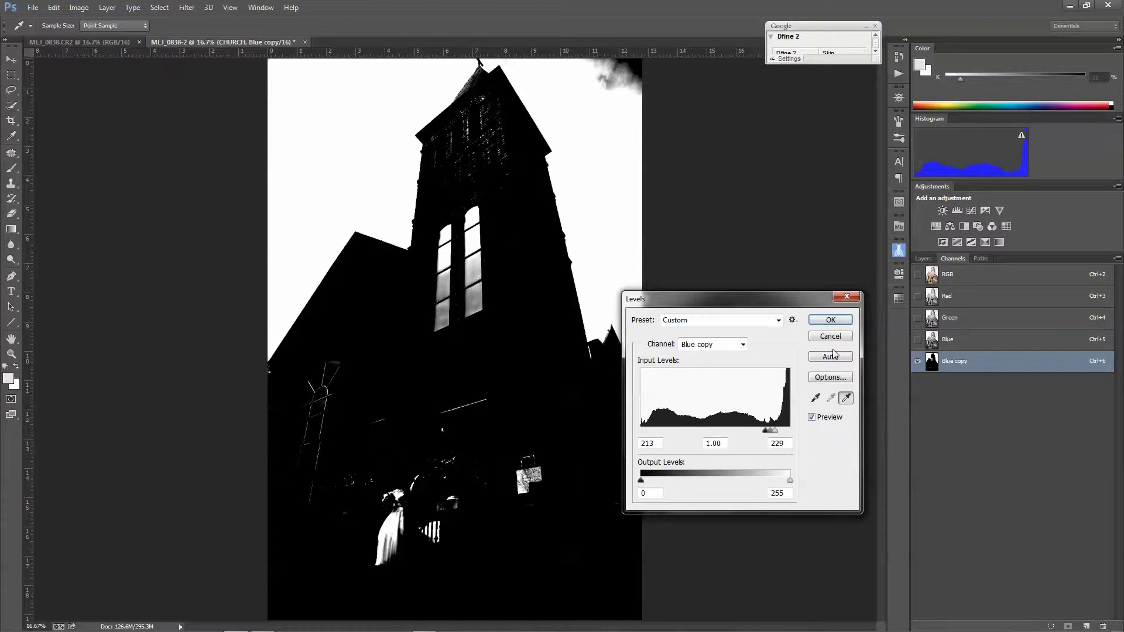
left_click(831, 320)
key("v")
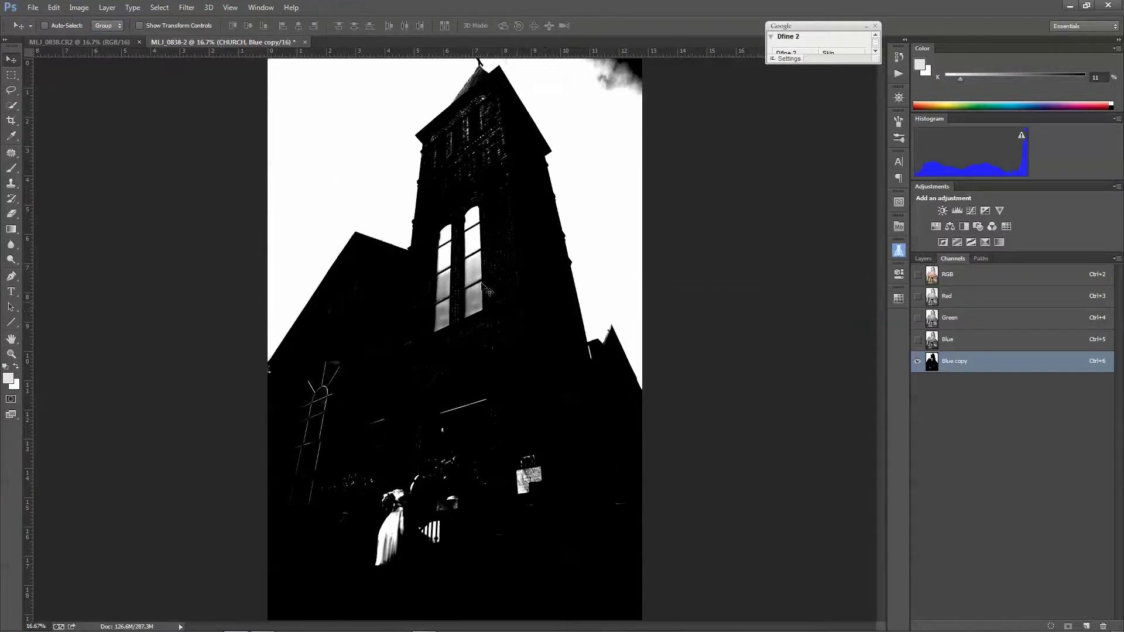
- Select the white sky around the church silhouette with the Quick Selection Tool
left_click(13, 108)
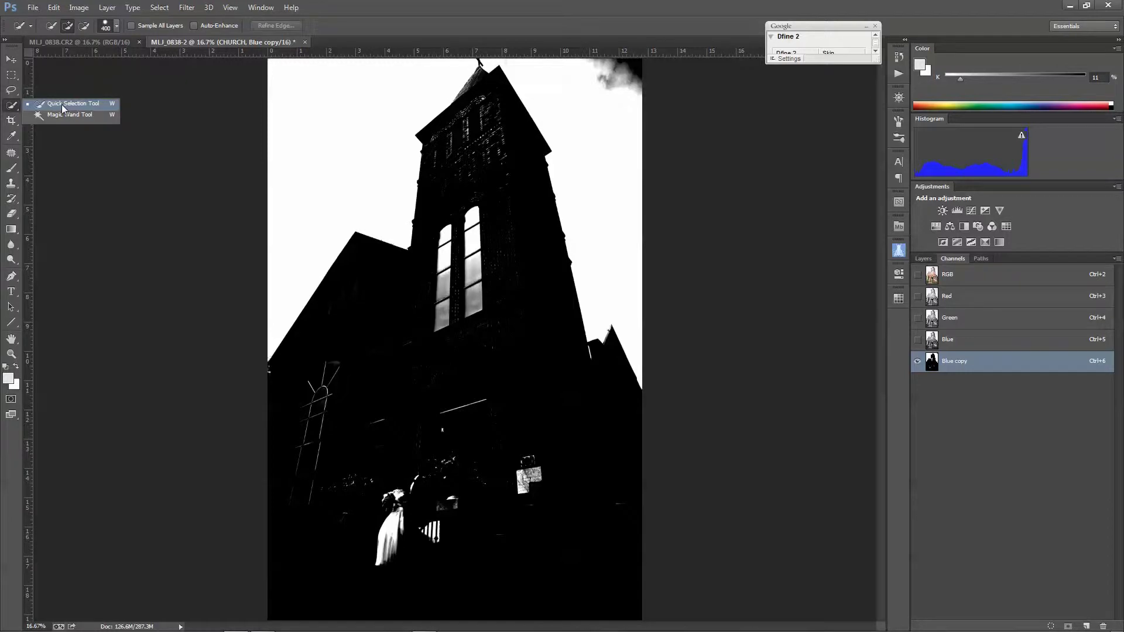
left_click(63, 108)
left_click_drag(286, 77, 318, 143)
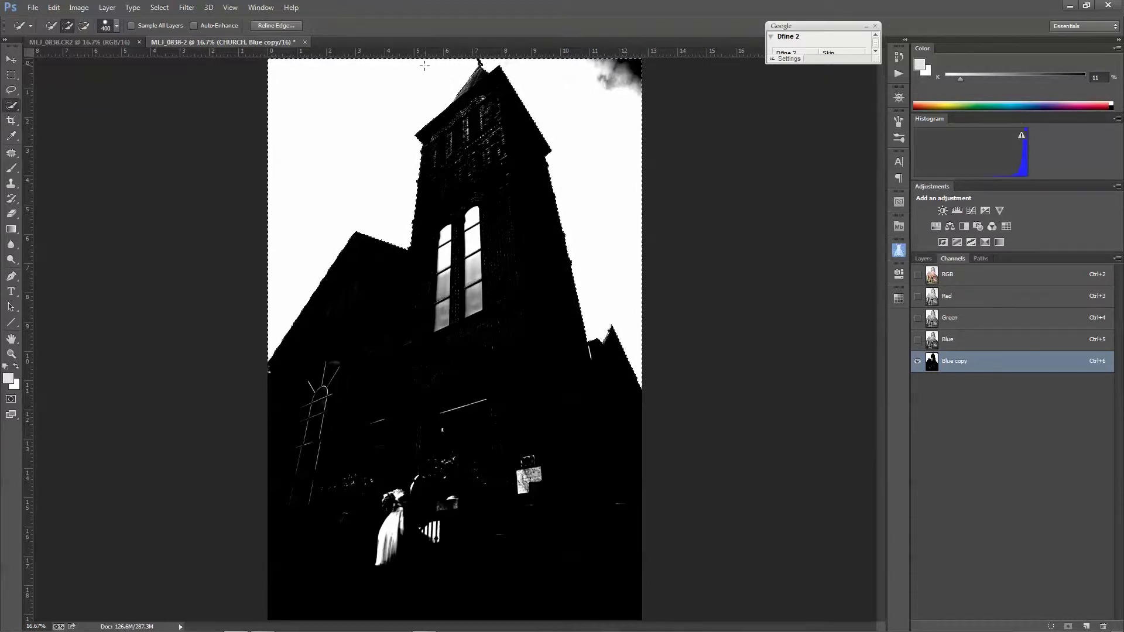
left_click(16, 62)
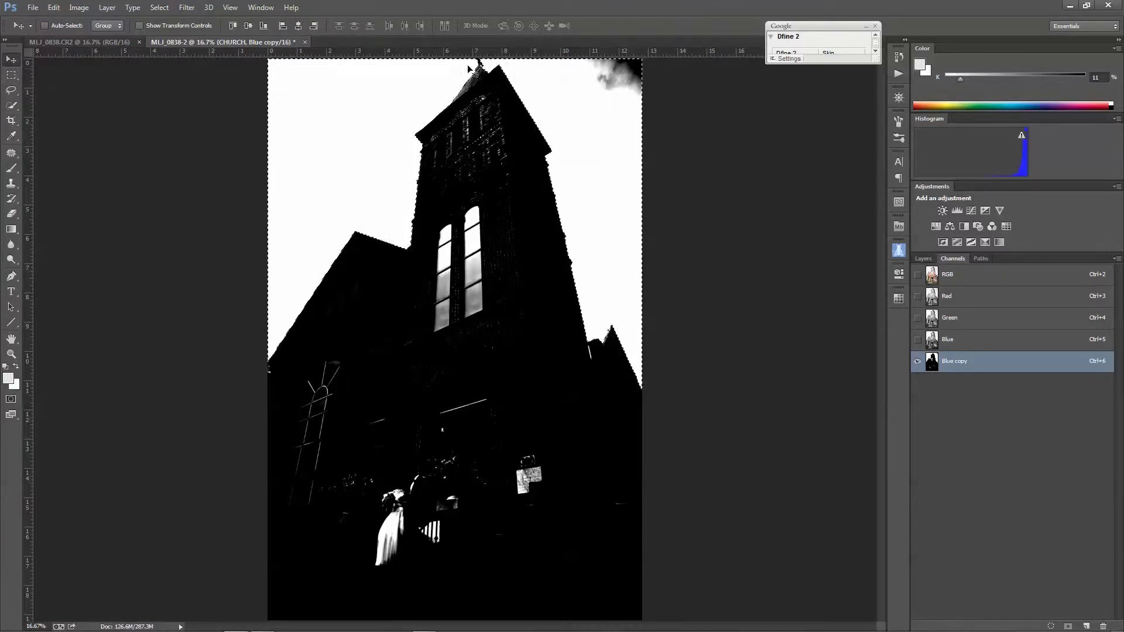
- Expand the sky selection by 1 pixel
left_click(184, 9)
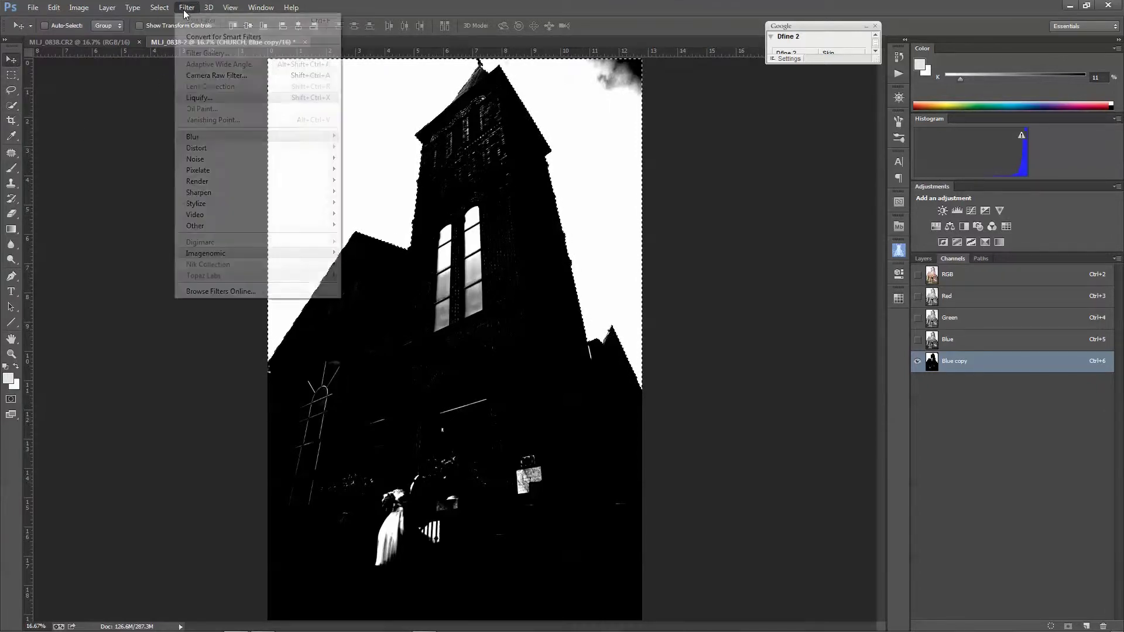
mouse_move(159, 7)
mouse_move(188, 148)
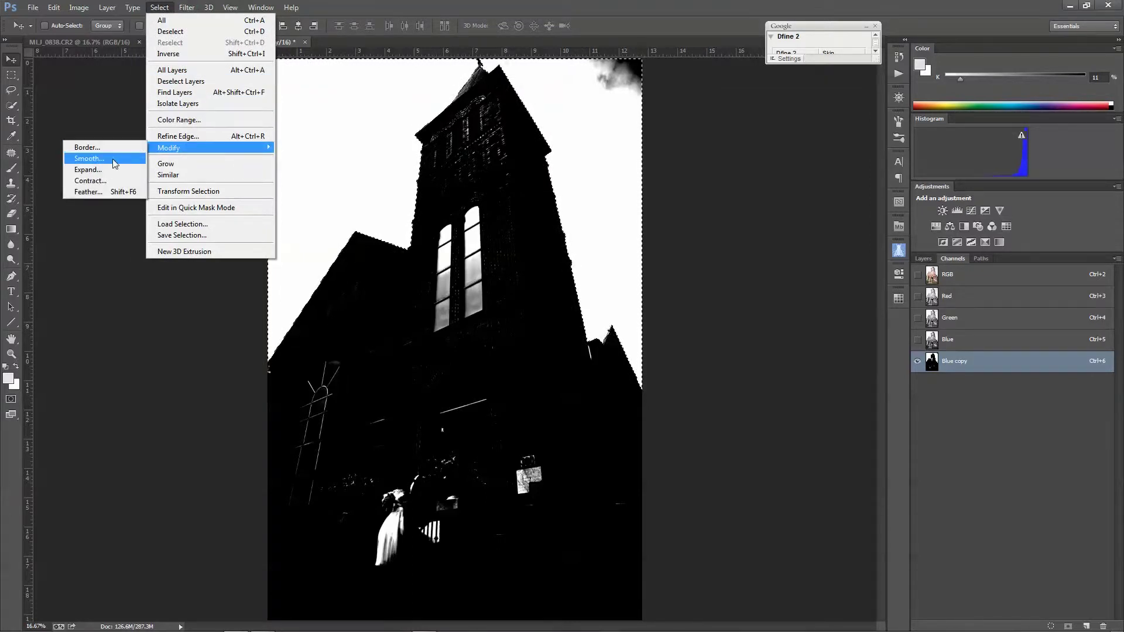
left_click(107, 169)
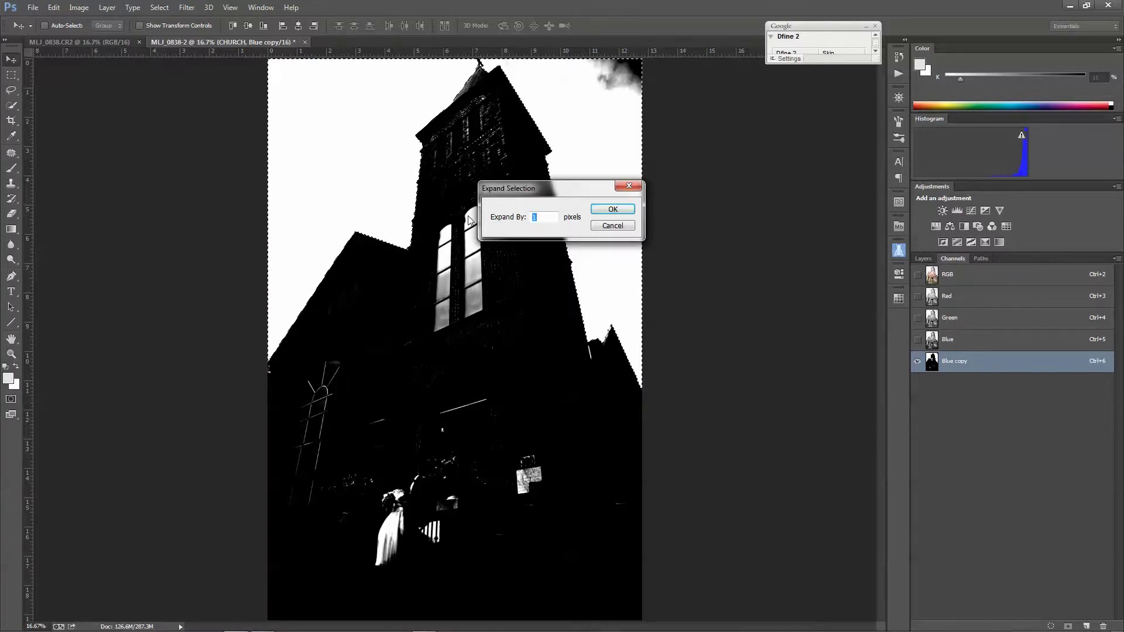
left_click(611, 211)
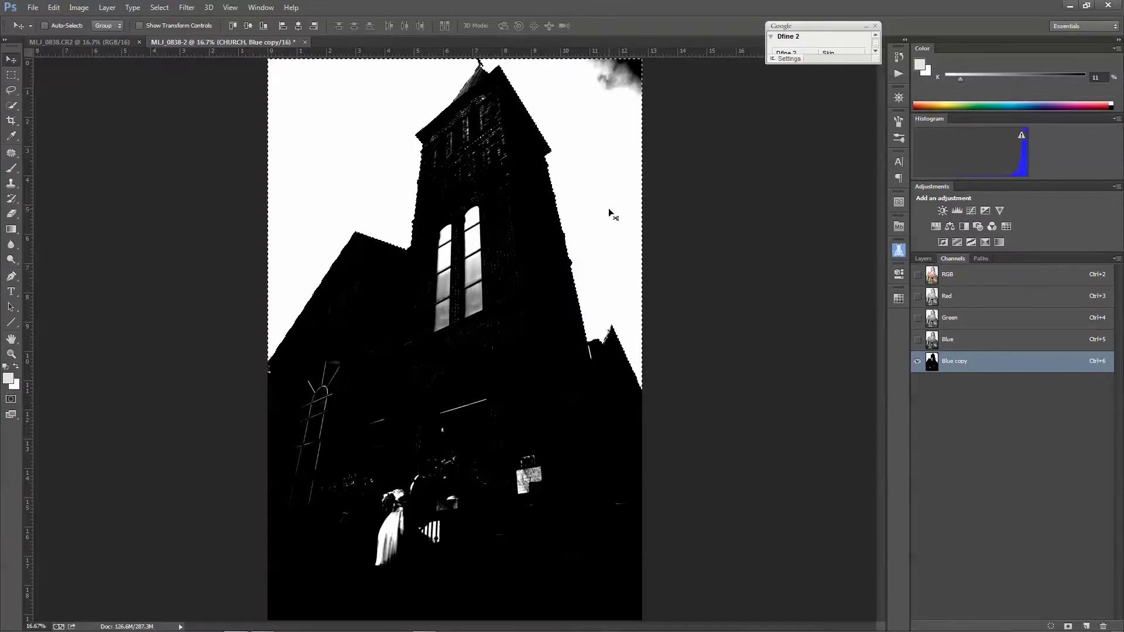
- Feather the sky selection with a 1 pixel radius
left_click(187, 7)
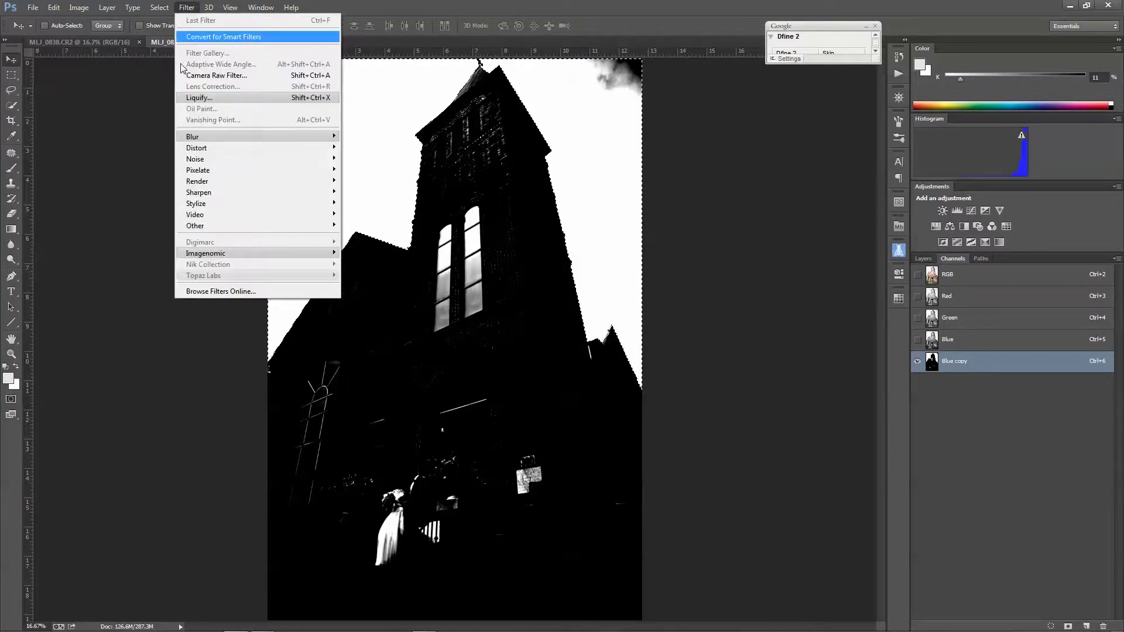
mouse_move(160, 7)
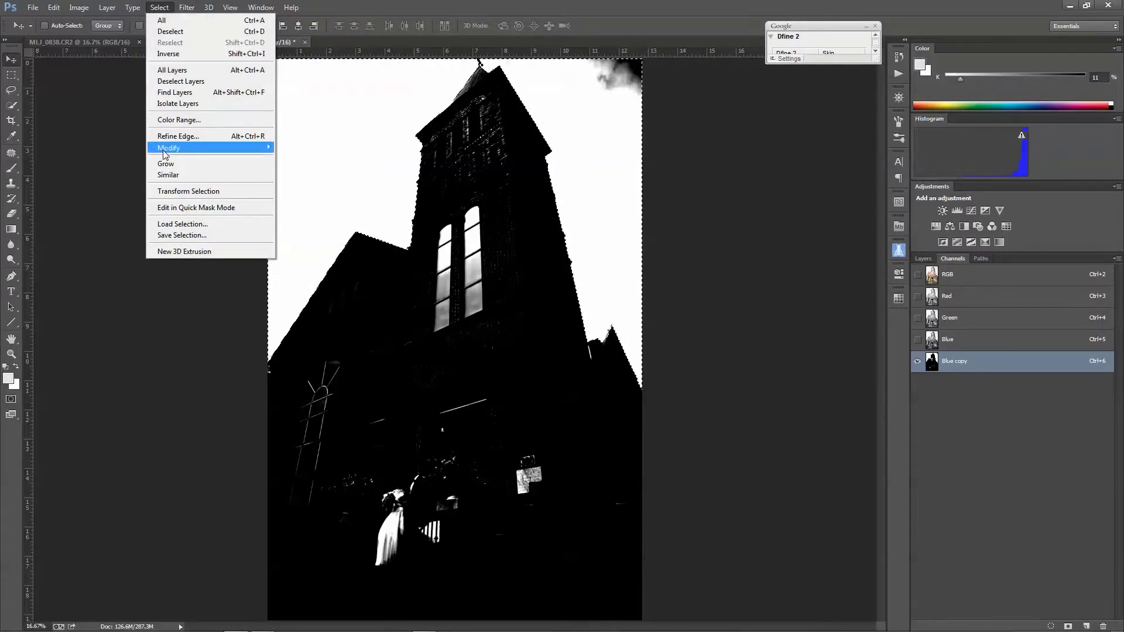
mouse_move(165, 154)
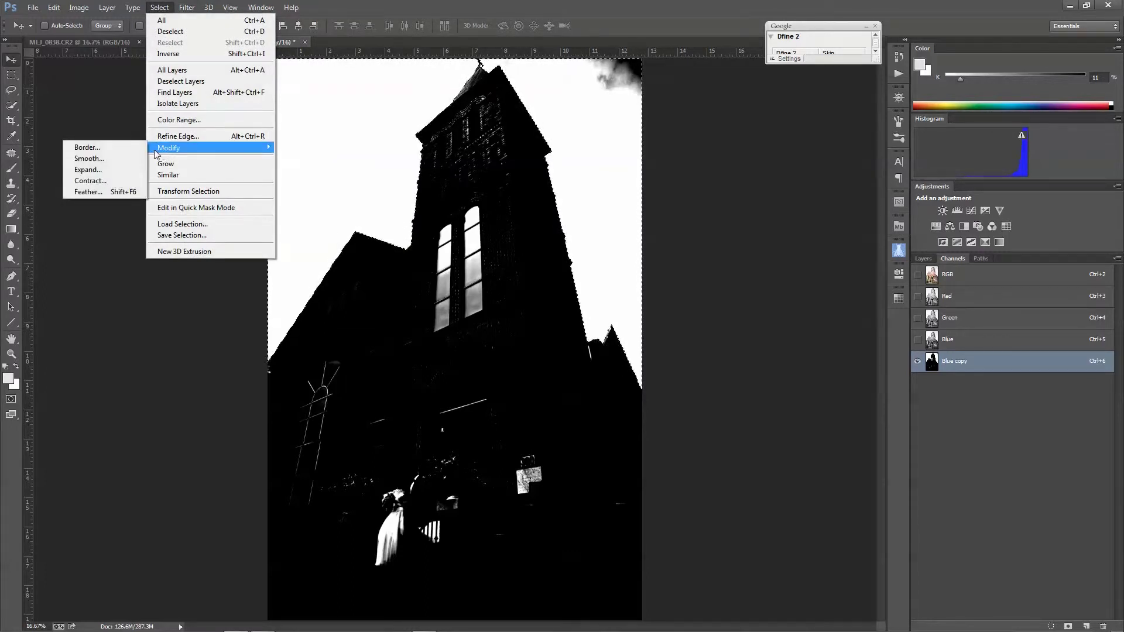
left_click(88, 192)
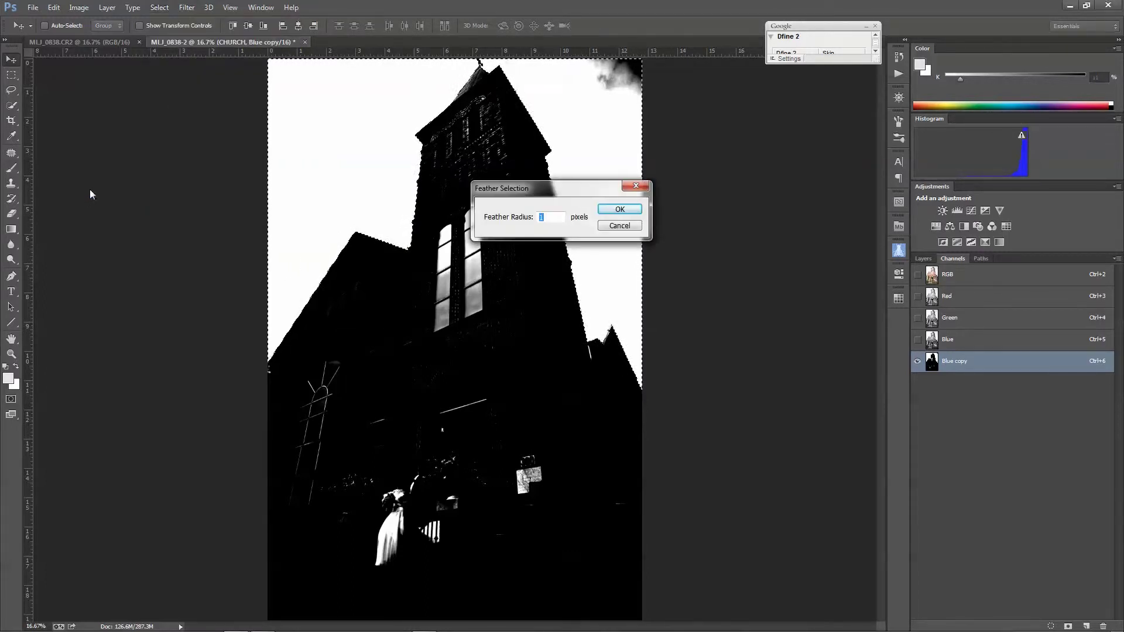
left_click(604, 213)
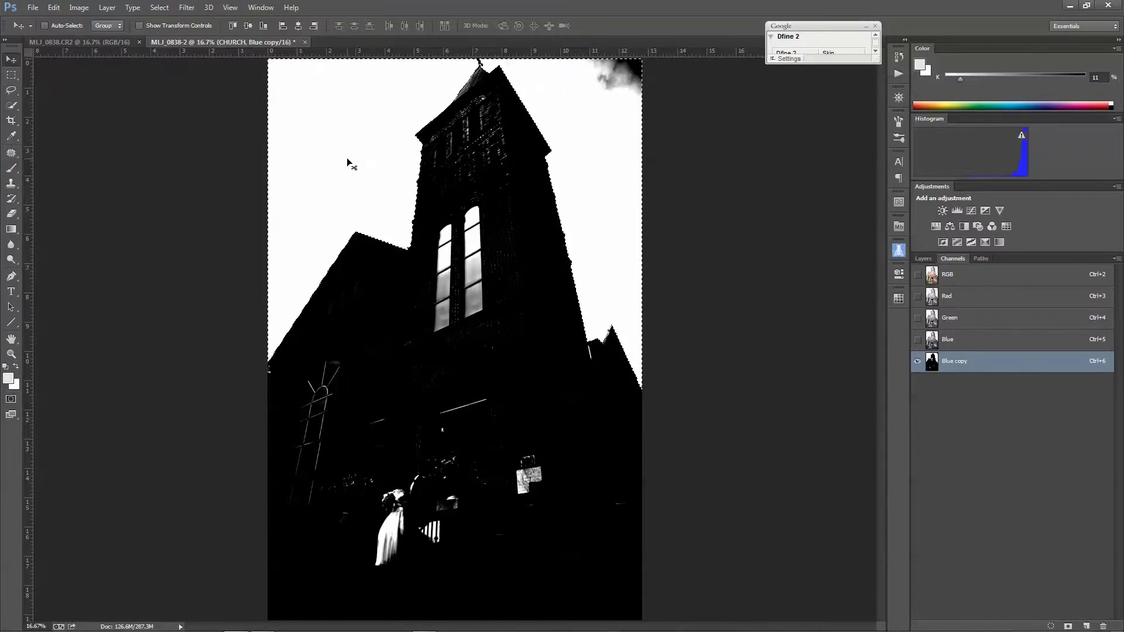
left_click(159, 7)
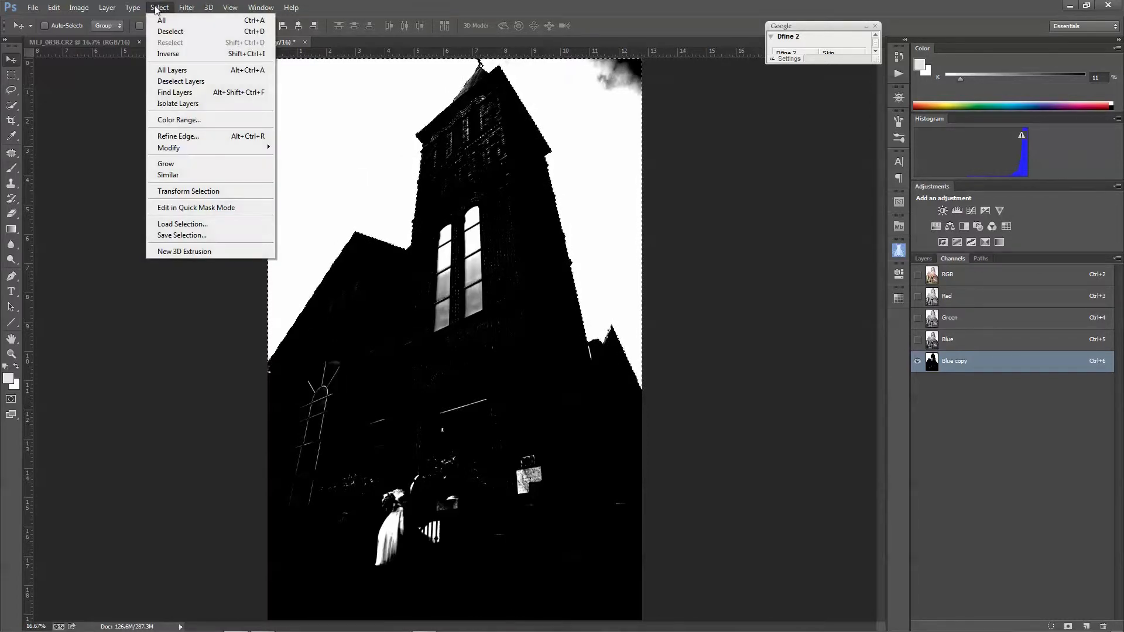
- Save the sky selection as channel SKY, view it alone, then reload it over the RGB composite
left_click(185, 235)
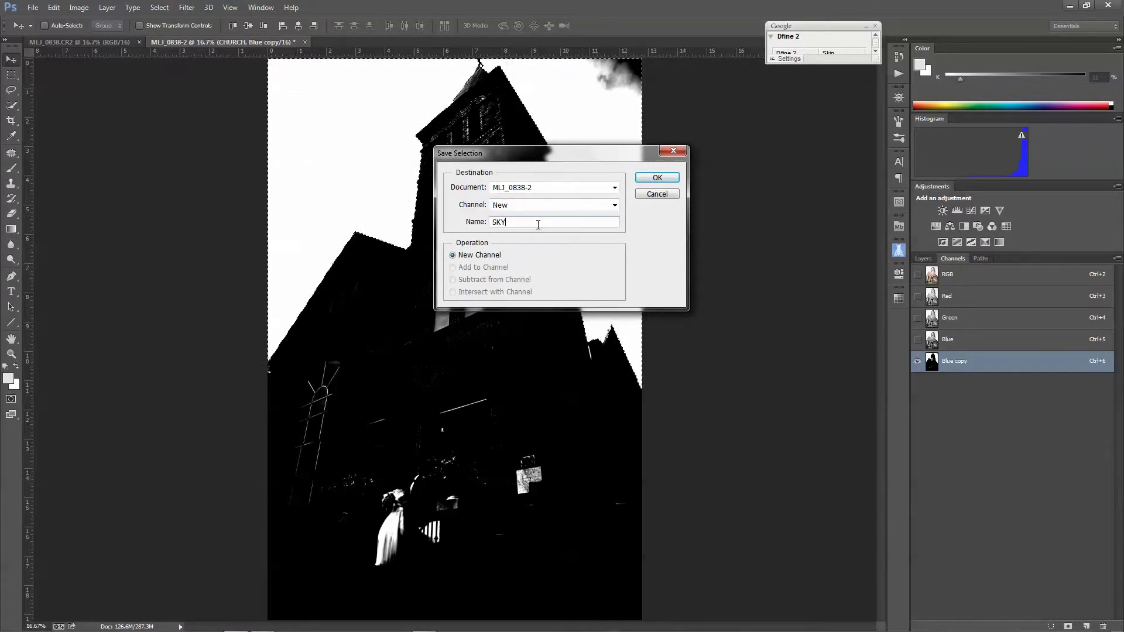
left_click(655, 178)
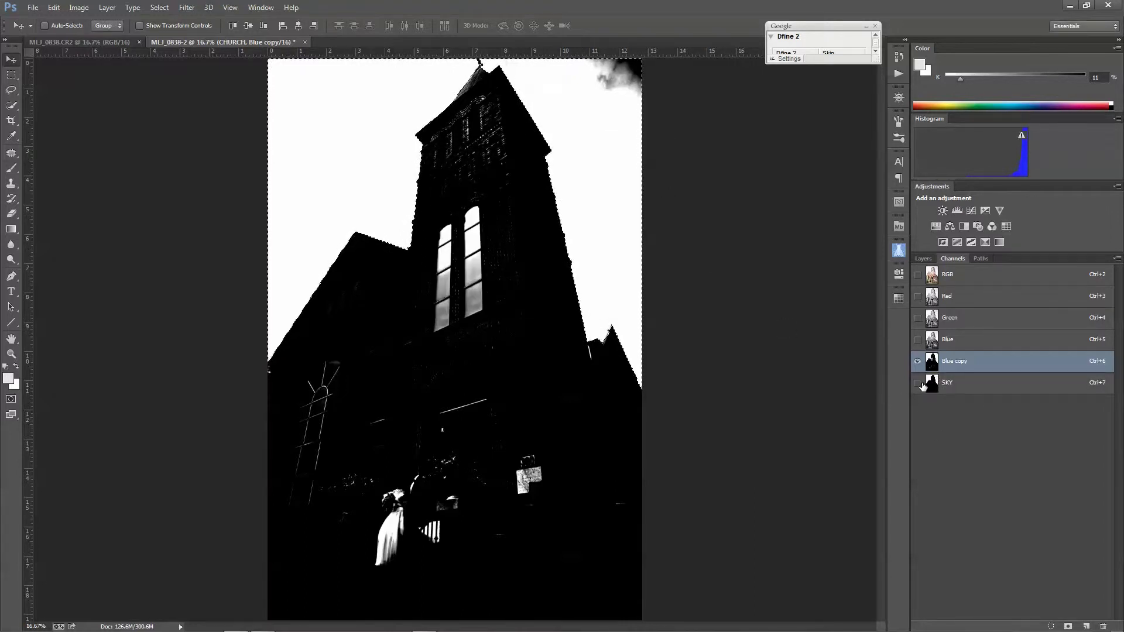
left_click(919, 383)
left_click(917, 361)
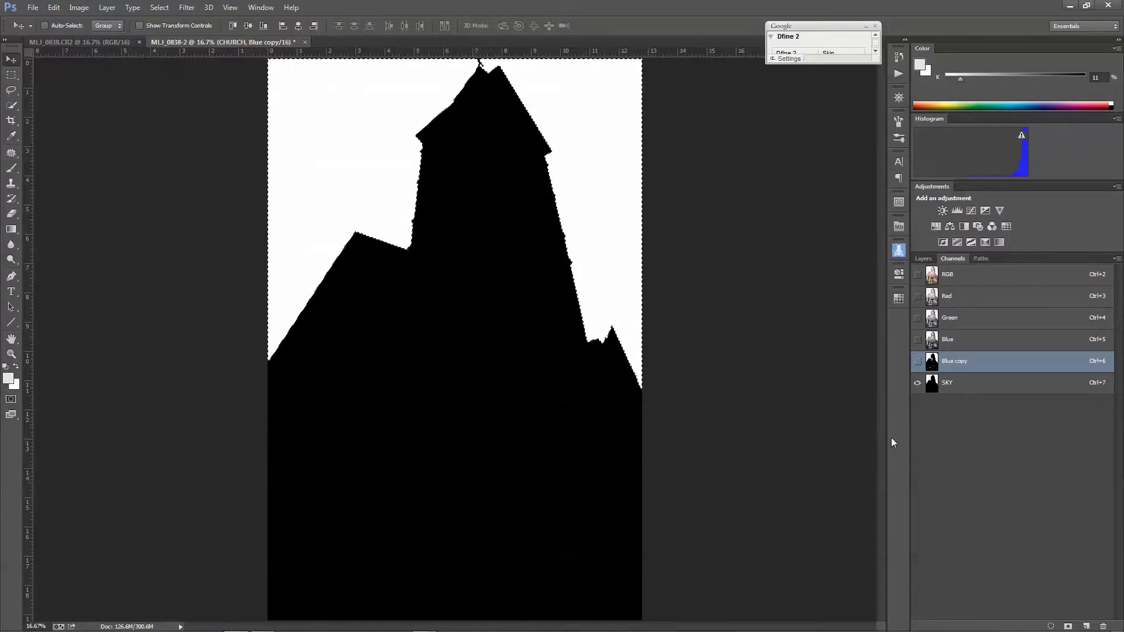
key("ctrl+d")
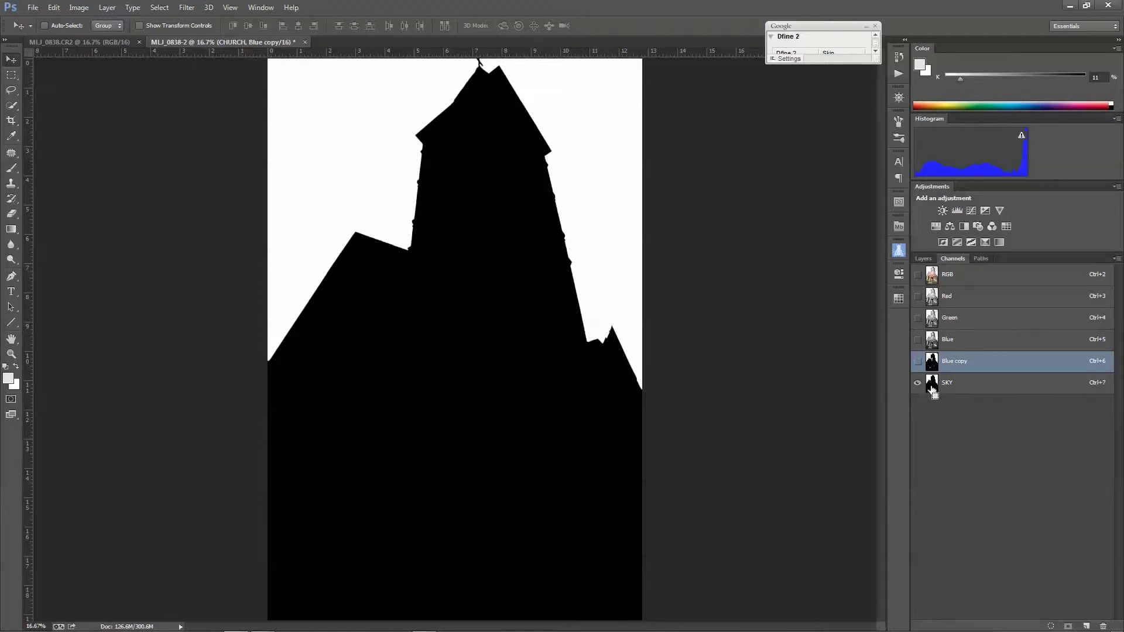
left_click(932, 389, "ctrl")
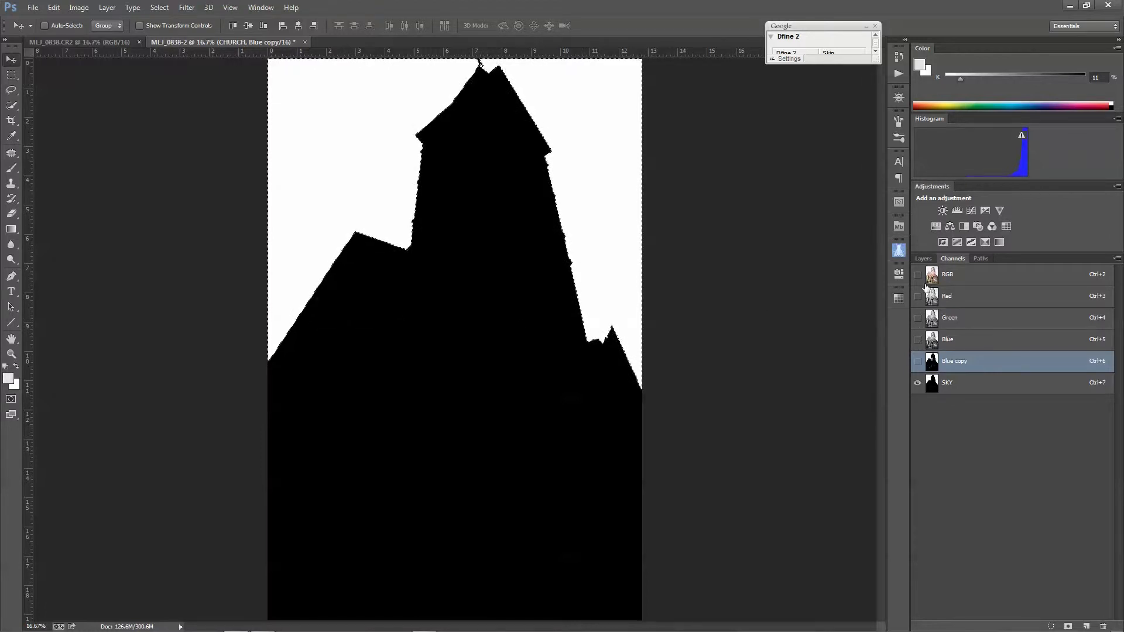
left_click(926, 281)
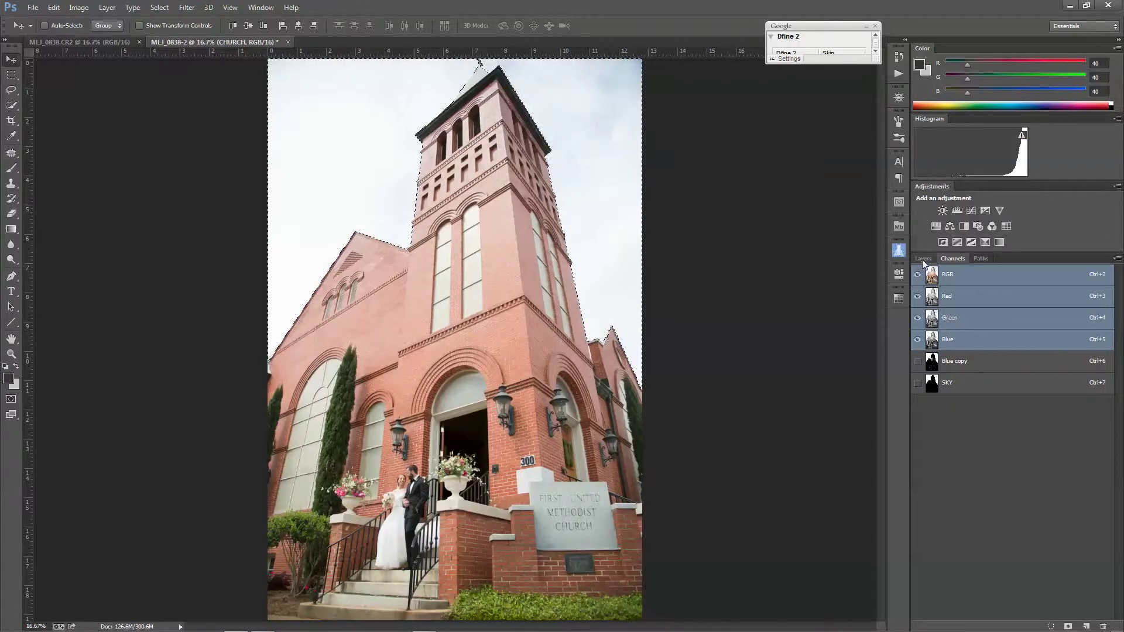
- Add a layer mask to CHURCH from the sky selection and invert it to reveal the clouds
left_click(923, 260)
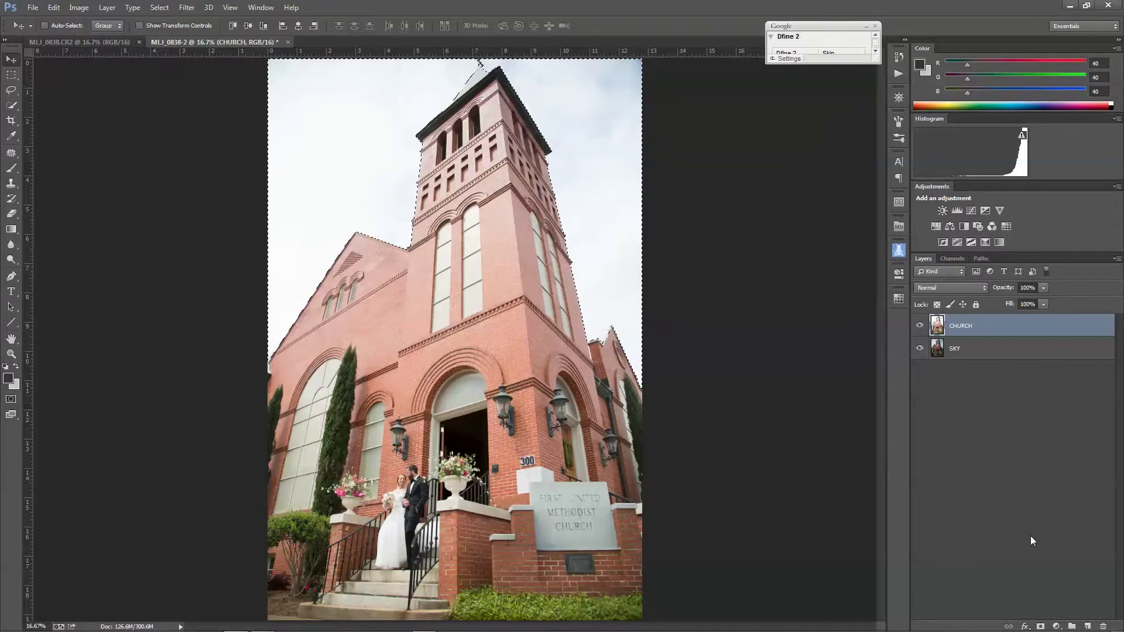
left_click(1042, 625)
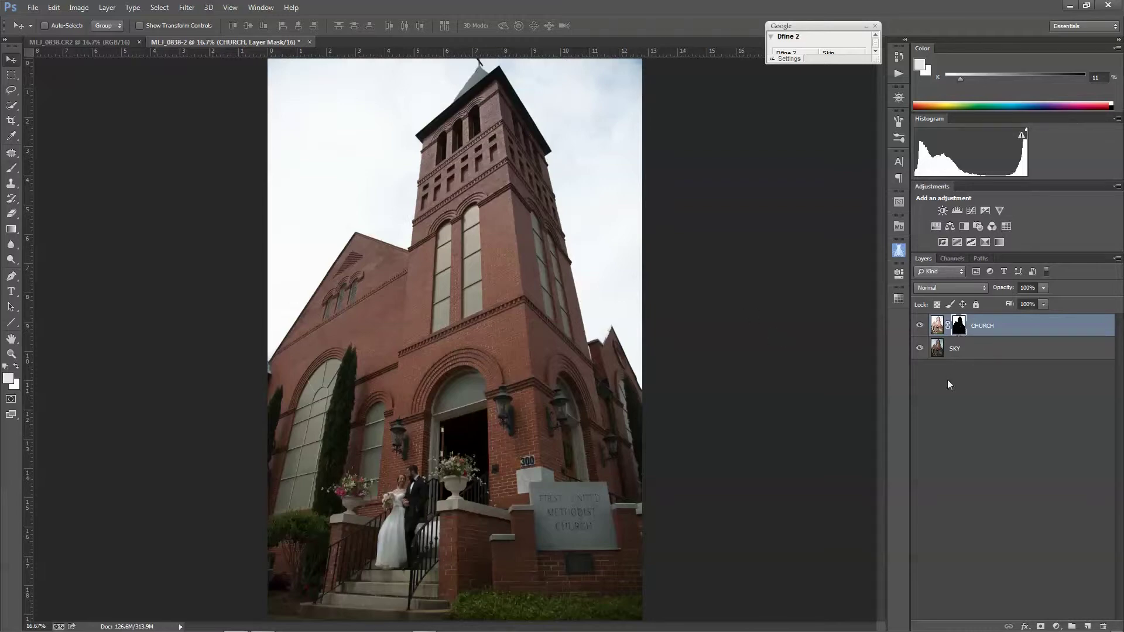
key("ctrl+i")
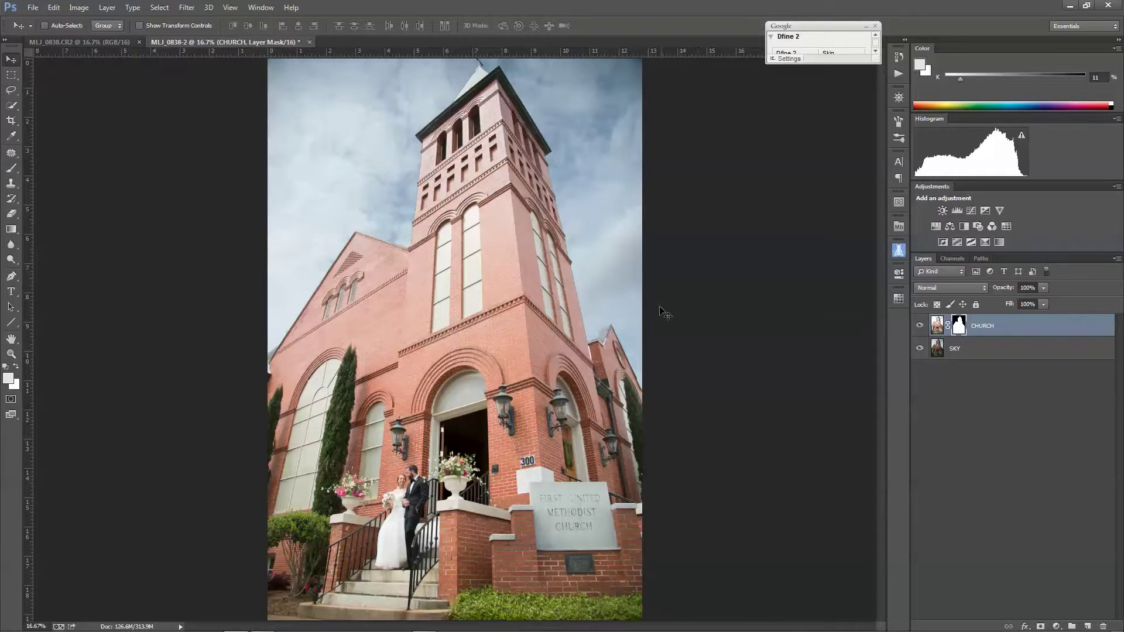
scroll(609, 304, "up", 5)
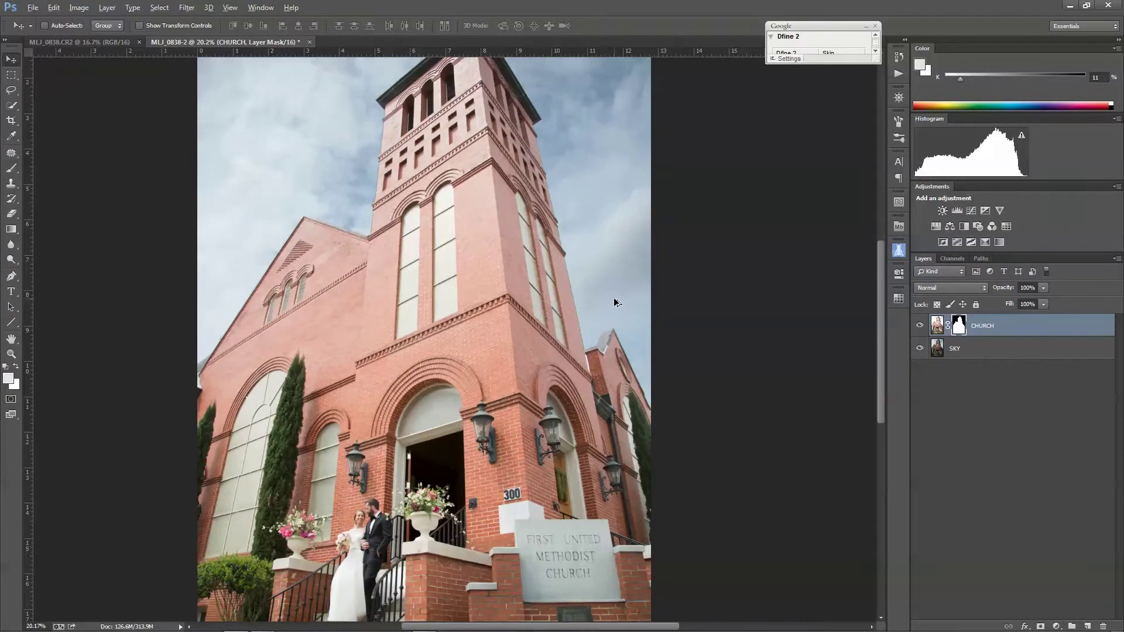
scroll(568, 311, "up", 4)
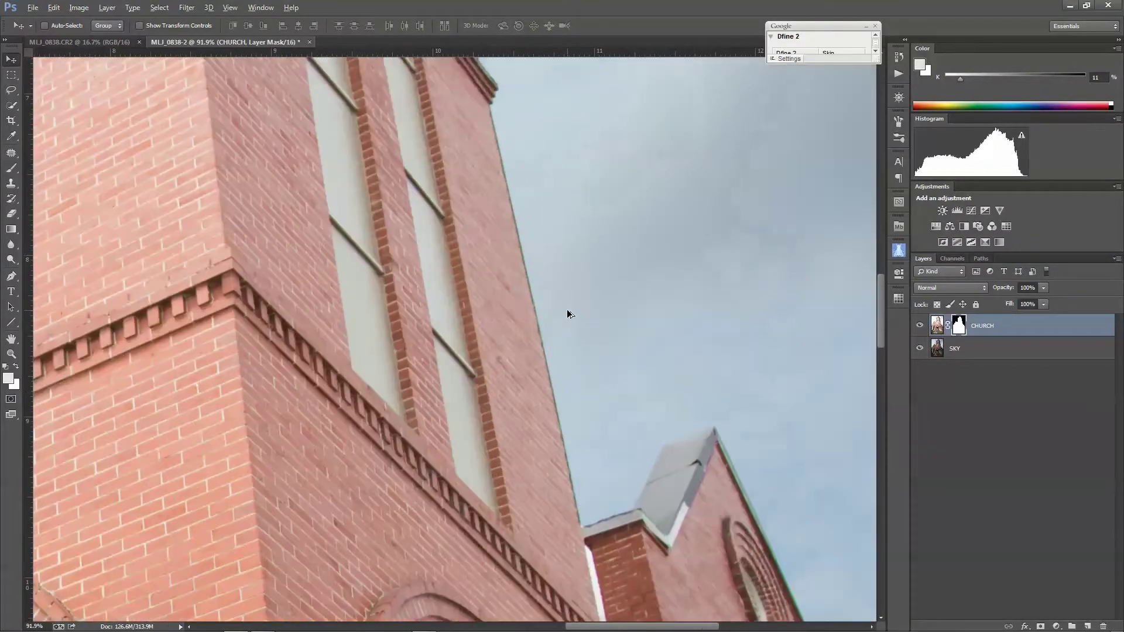
left_click(920, 326)
left_click(920, 326)
left_click(920, 325)
left_click(920, 325)
left_click_drag(626, 255, 705, 416)
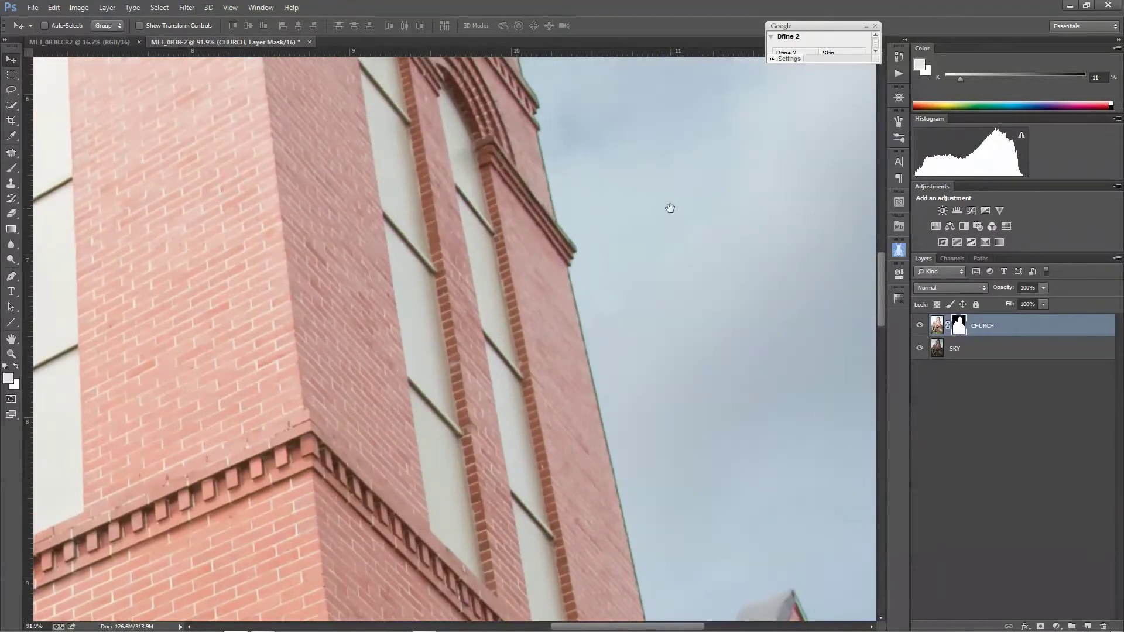
left_click_drag(670, 208, 733, 399)
left_click_drag(637, 177, 766, 356)
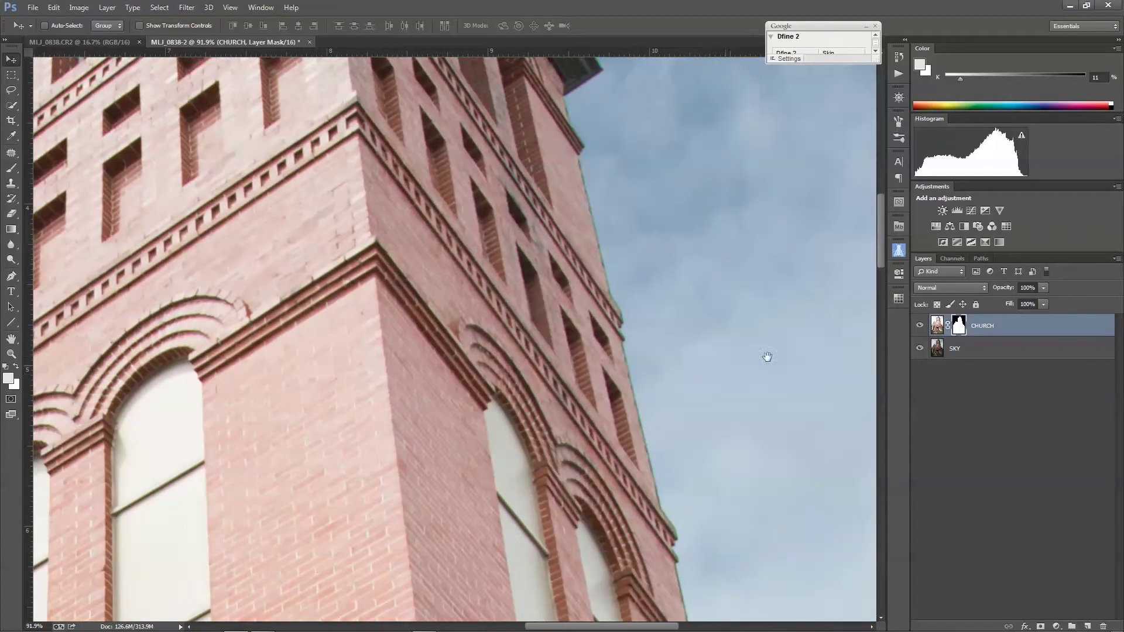
left_click(921, 326)
left_click(920, 326)
left_click_drag(650, 168, 697, 429)
left_click_drag(611, 213, 722, 484)
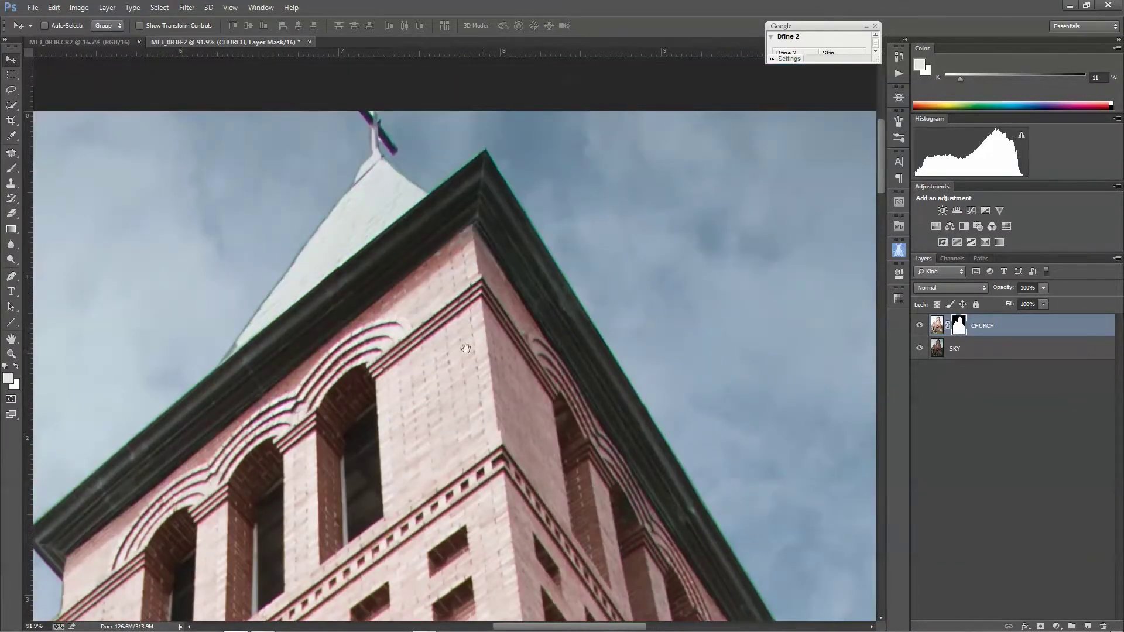
left_click_drag(466, 359, 664, 298)
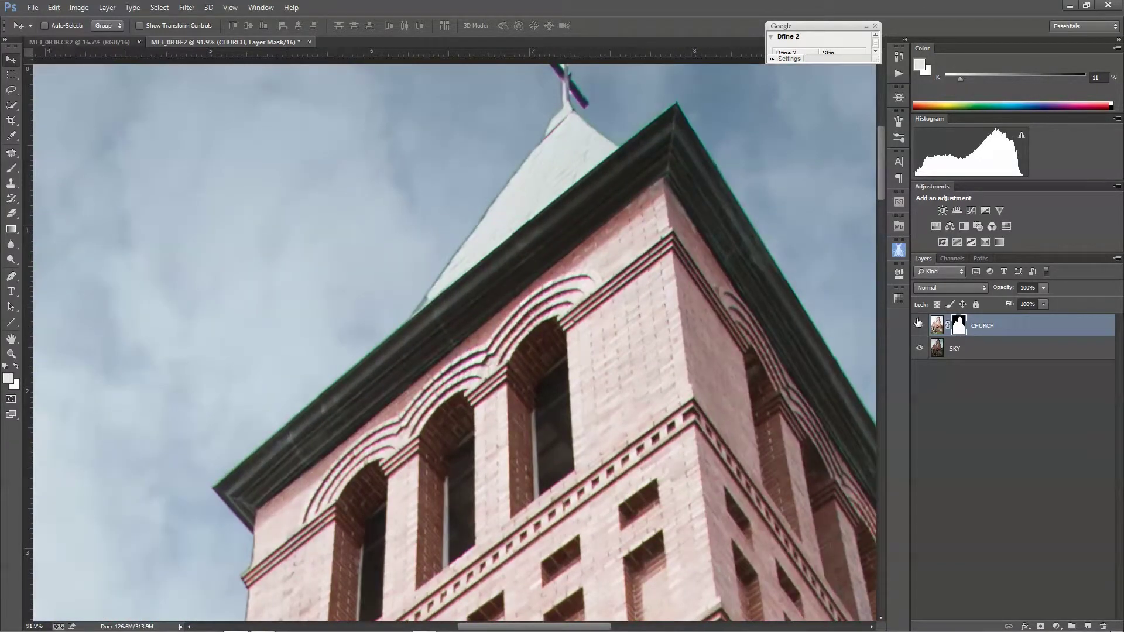
left_click(919, 325)
left_click(919, 326)
left_click(920, 325)
left_click(919, 326)
mouse_move(504, 359)
left_mouse_down()
mouse_move(569, 284)
mouse_move(645, 237)
left_mouse_up()
left_click_drag(539, 385, 607, 238)
left_click_drag(563, 445, 620, 193)
left_click_drag(580, 328, 593, 262)
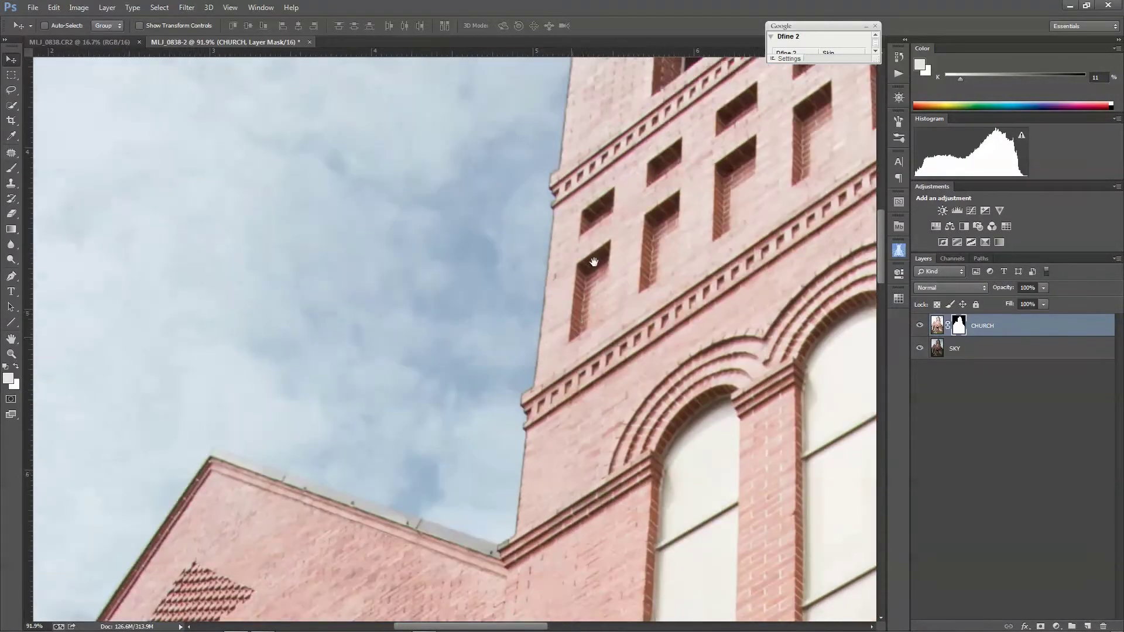
left_click_drag(486, 556, 528, 381)
left_click_drag(316, 532, 529, 383)
left_click_drag(390, 492, 528, 353)
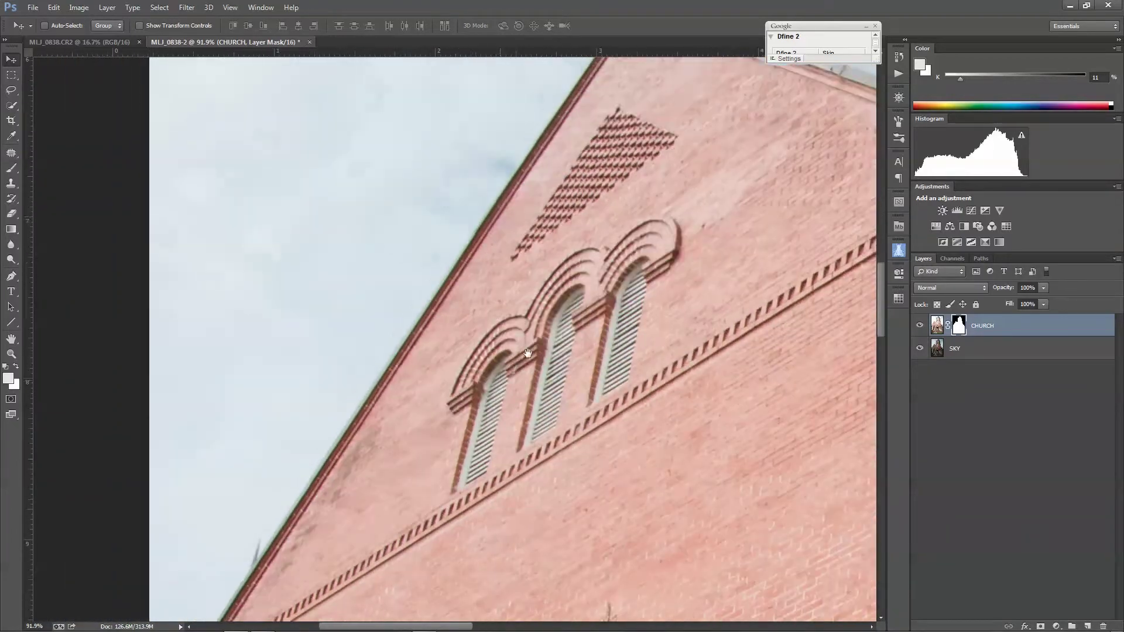
left_click_drag(515, 433, 541, 355)
left_click_drag(410, 468, 513, 350)
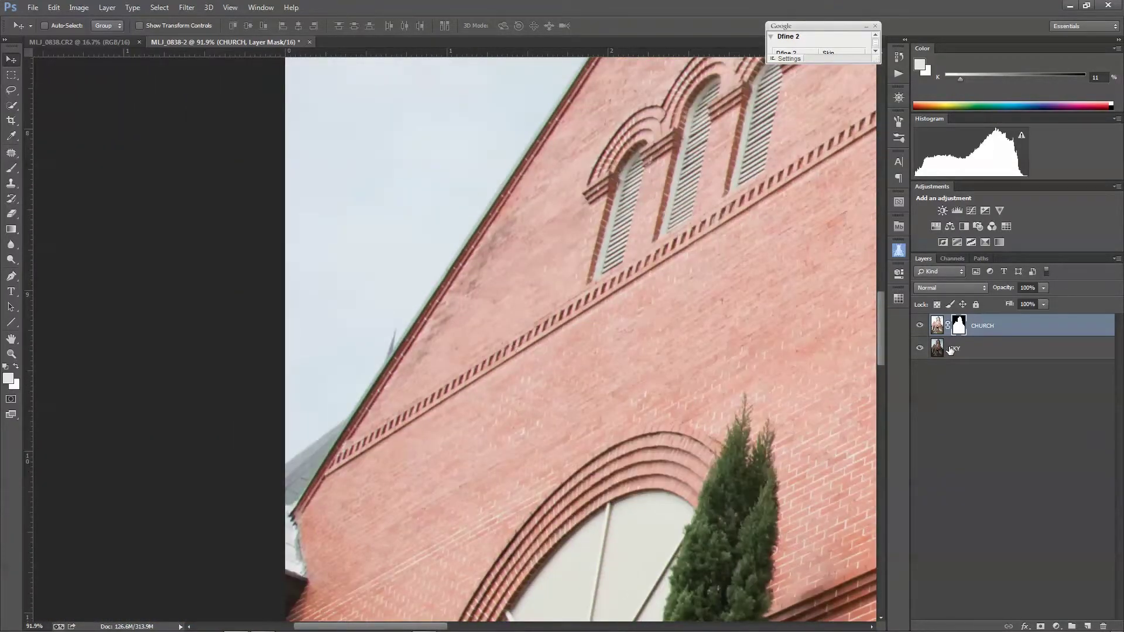
left_click(920, 327)
left_click(920, 328)
key("ctrl+0")
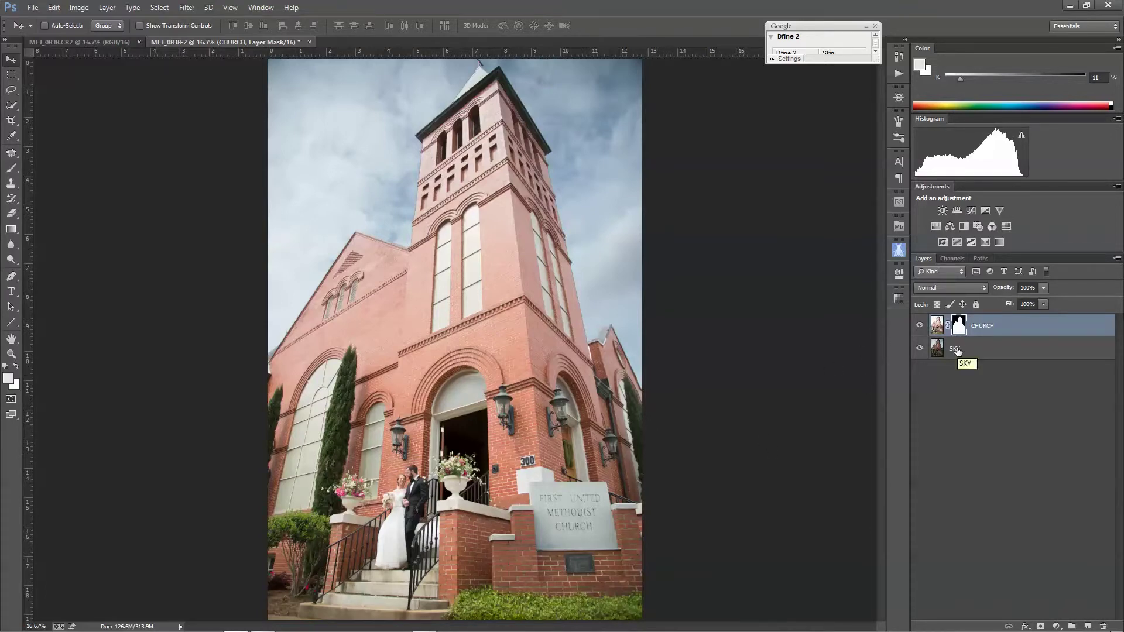
left_click(1019, 354, "shift")
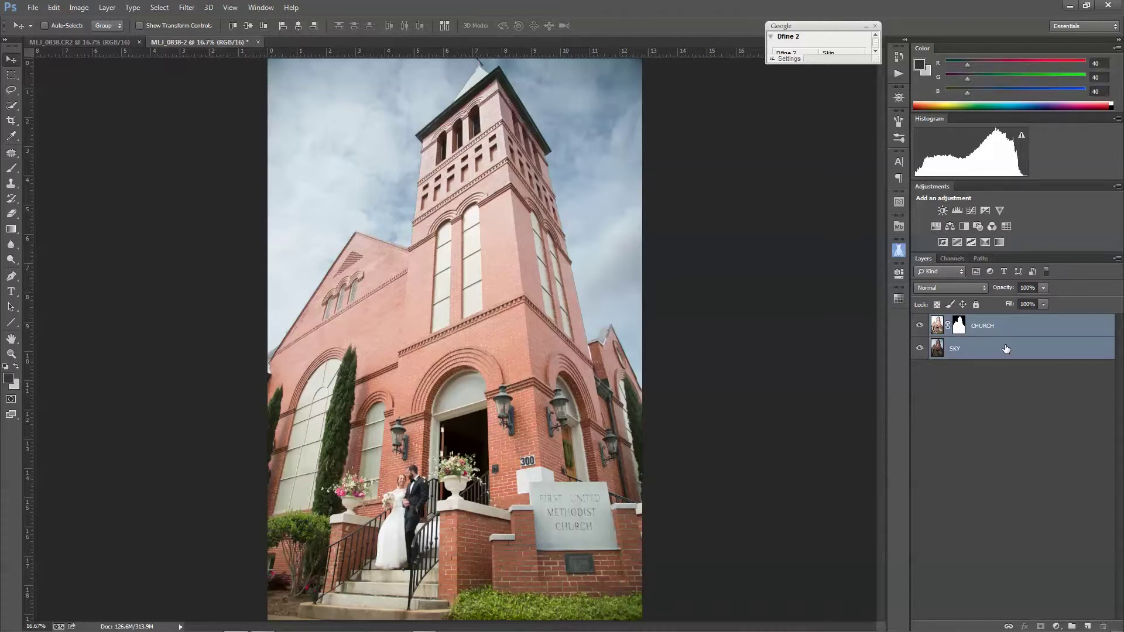
- Make a first duplicate of the Background layer in the original MLJ_0838.CR2 photo
left_click(111, 42)
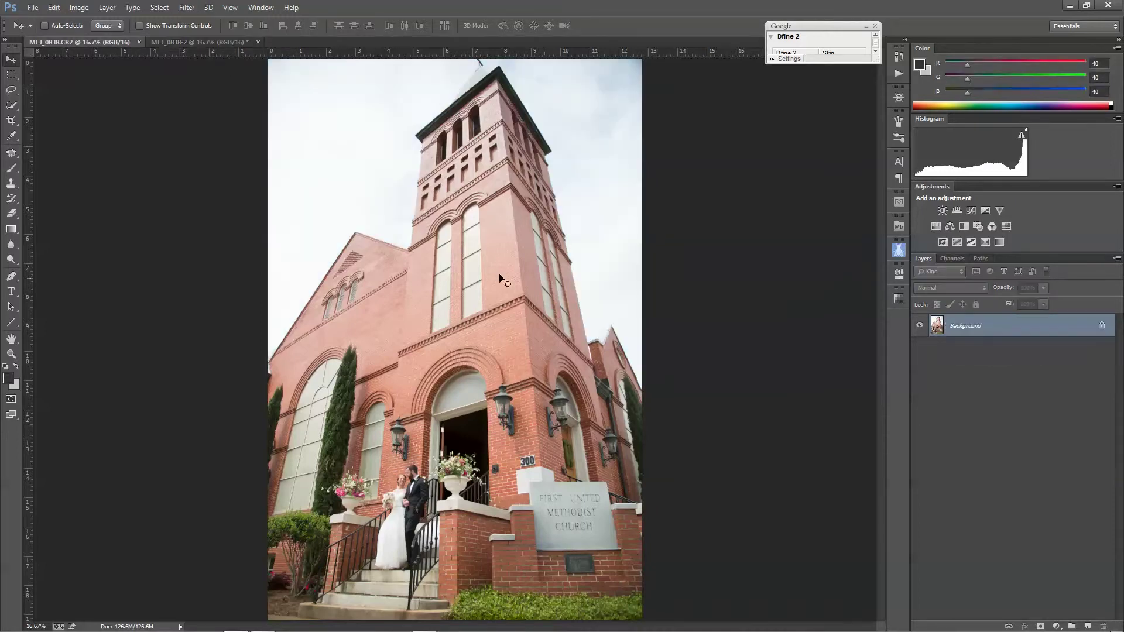
right_click(986, 333)
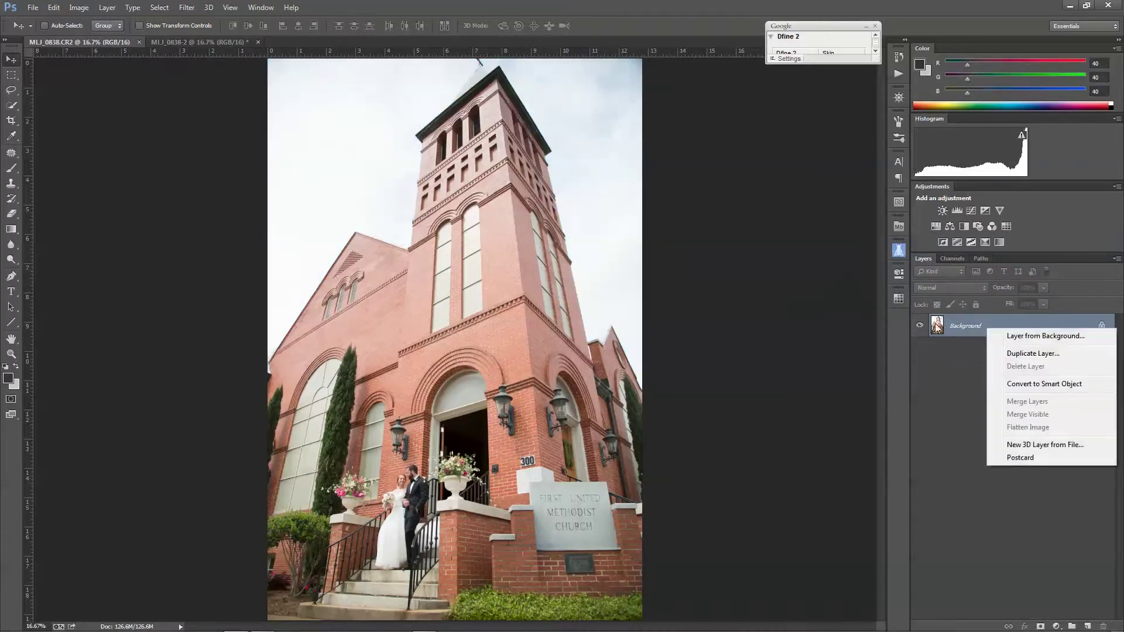
left_click(1033, 353)
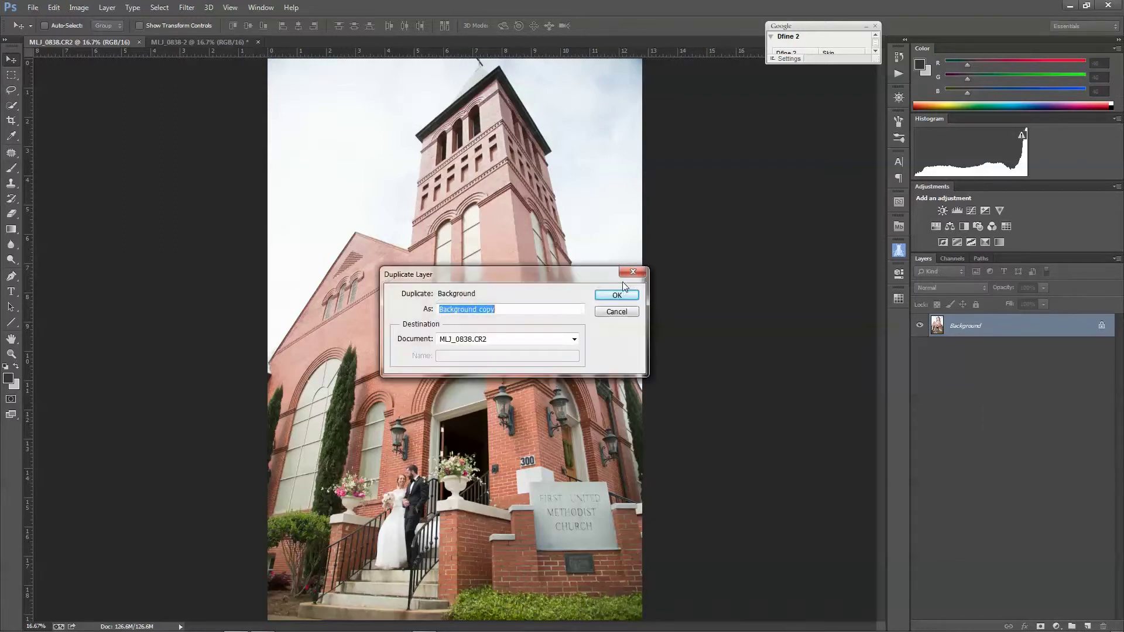
left_click(609, 303)
key("ctrl+Tab")
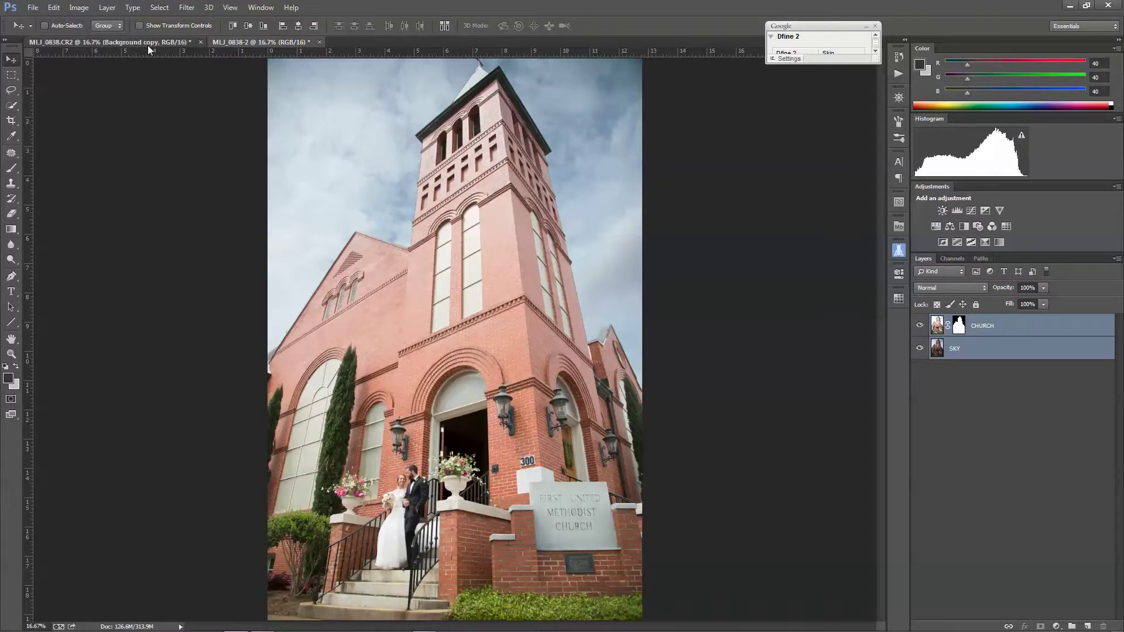
- Duplicate the original photo's Background layer into the MLJ_0838-2 document
left_click(147, 45)
right_click(1012, 350)
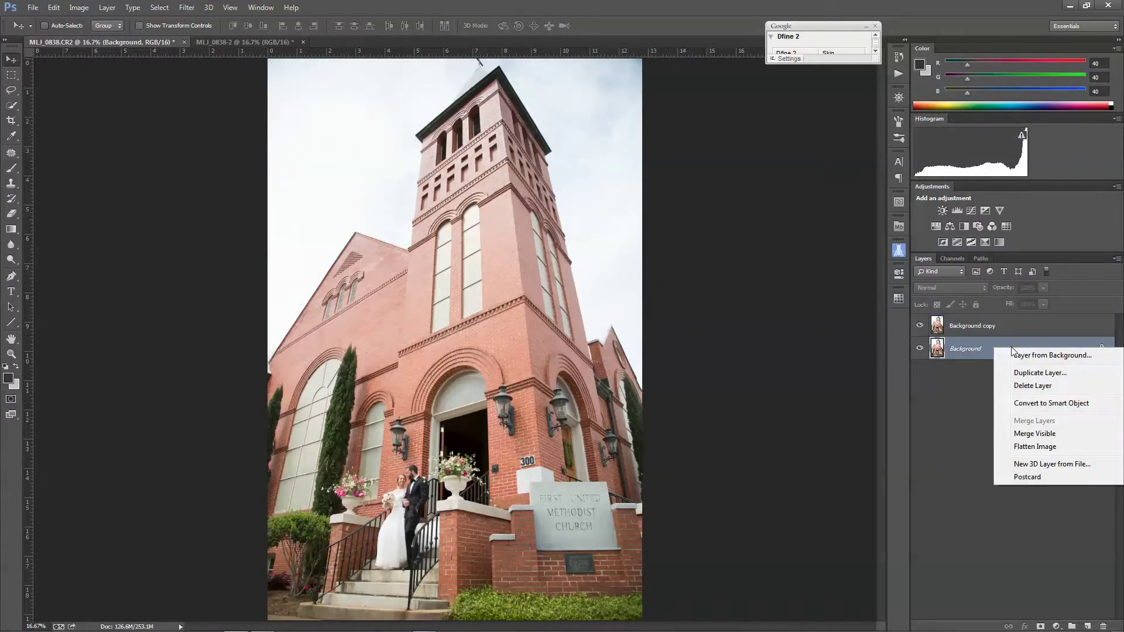
left_click(1022, 371)
left_click(578, 340)
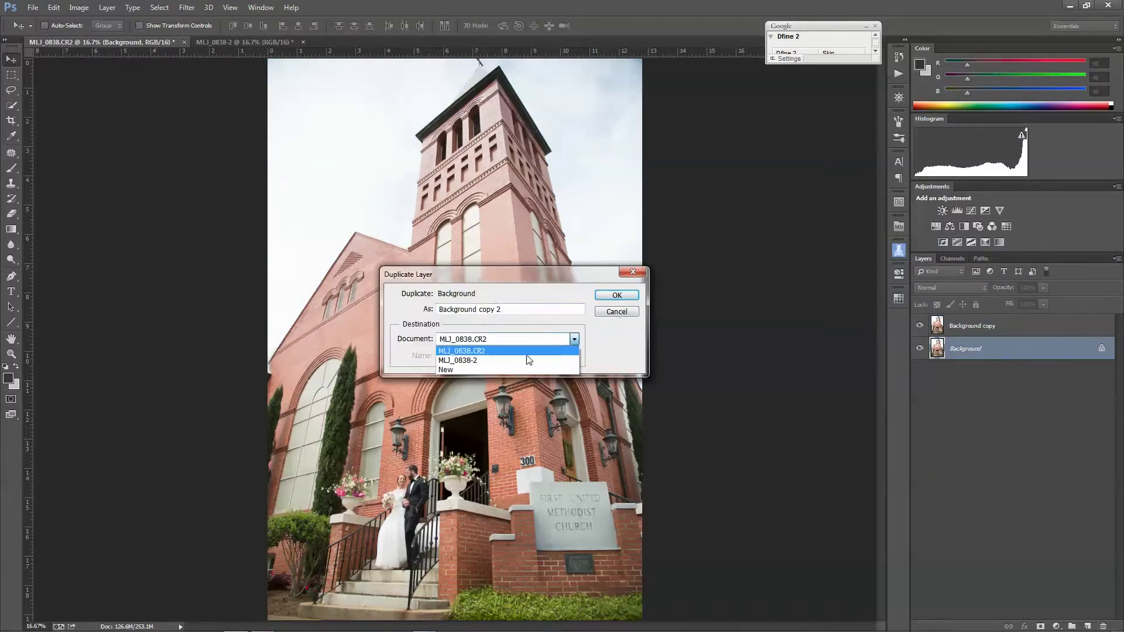
left_click(495, 359)
left_click(616, 295)
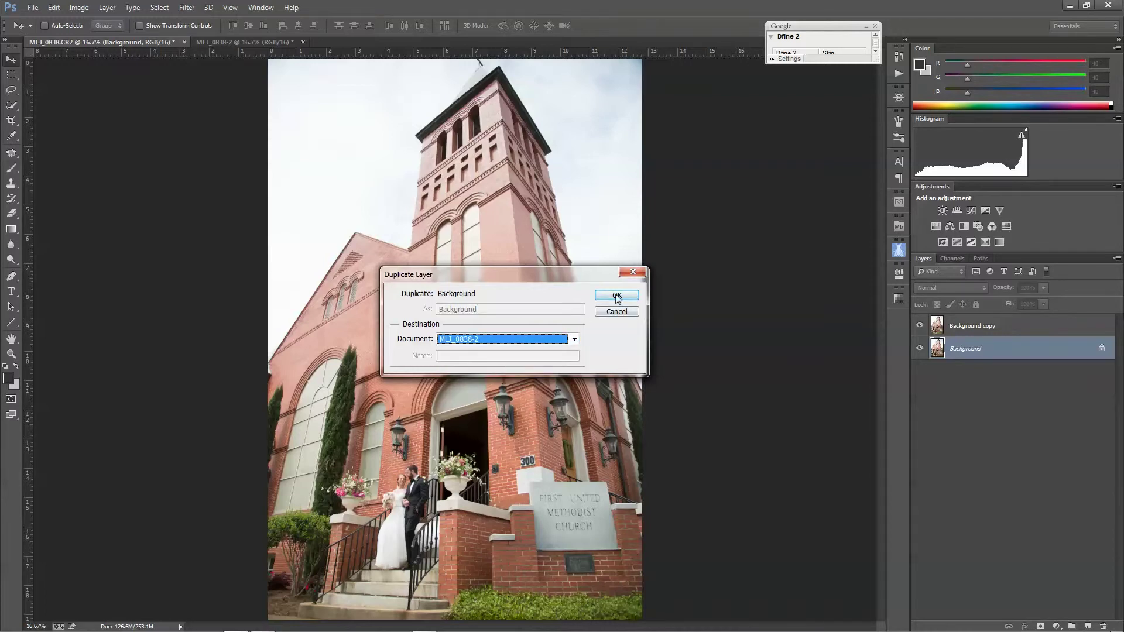
- Move the copied Background to the bottom of MLJ_0838-2 and group CHURCH and SKY into Group 1
left_click(253, 45)
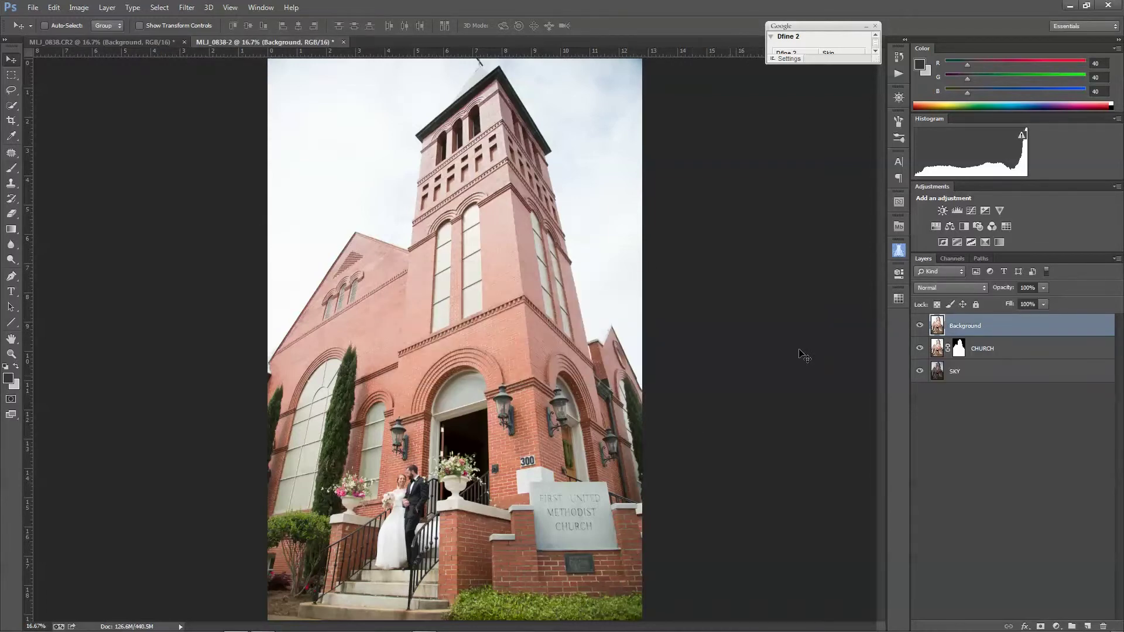
left_click_drag(978, 326, 976, 389)
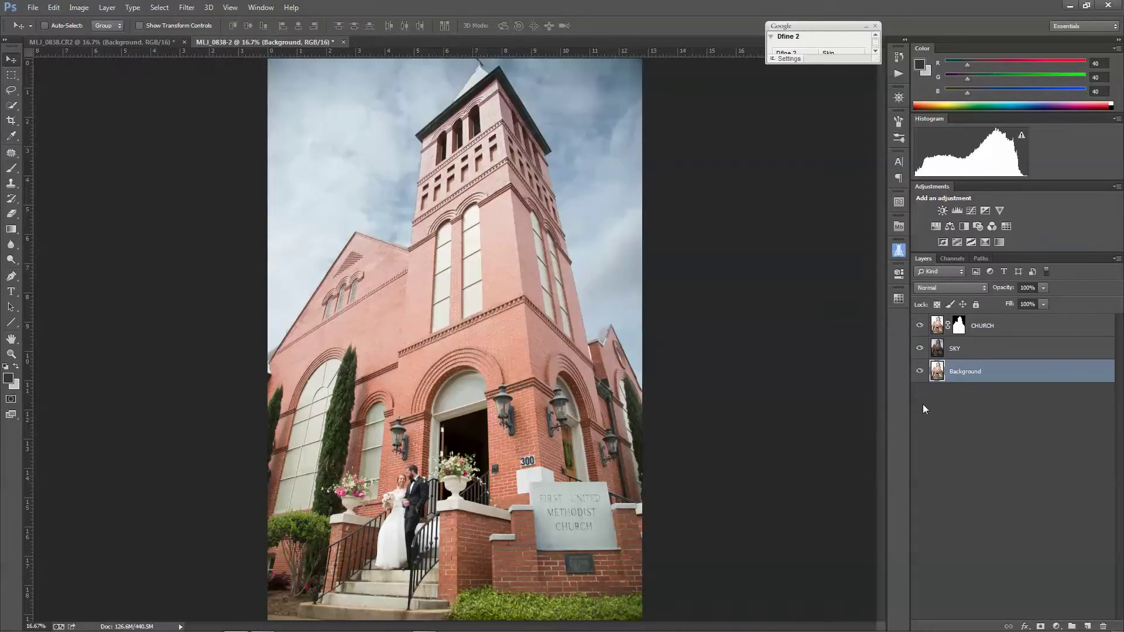
left_click(1006, 327)
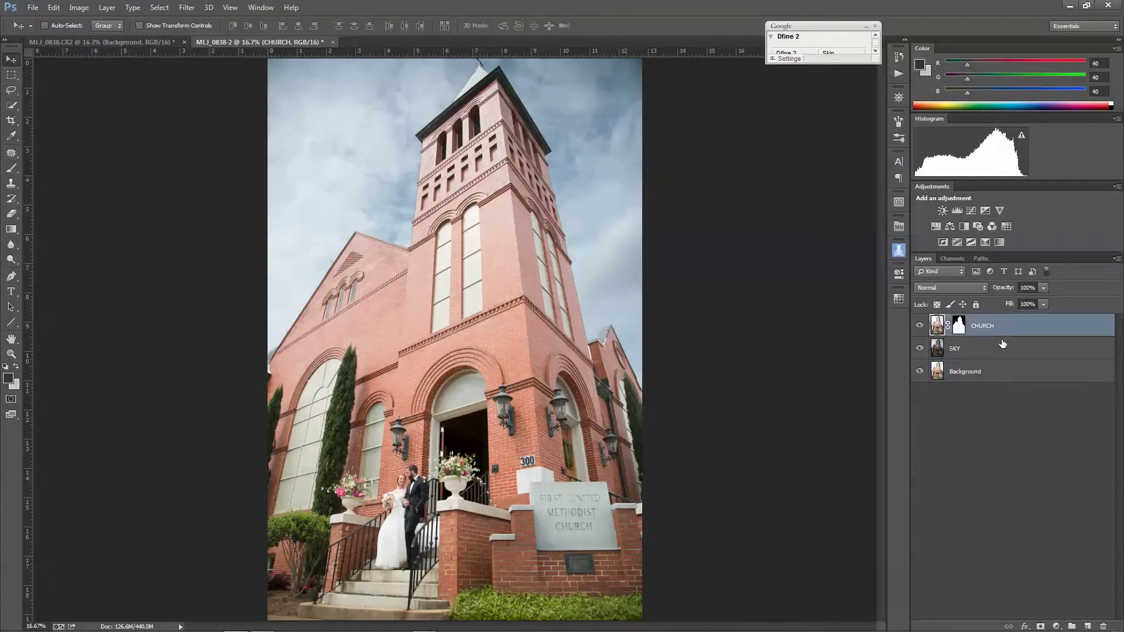
left_click(1002, 352, "shift")
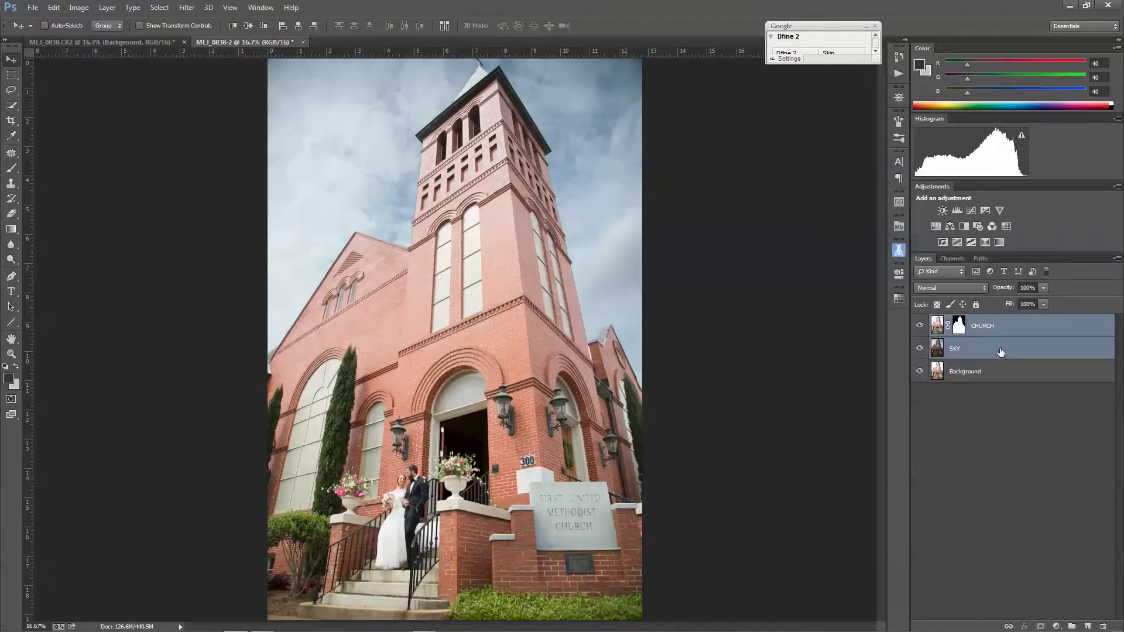
key("ctrl+g")
left_click(933, 321)
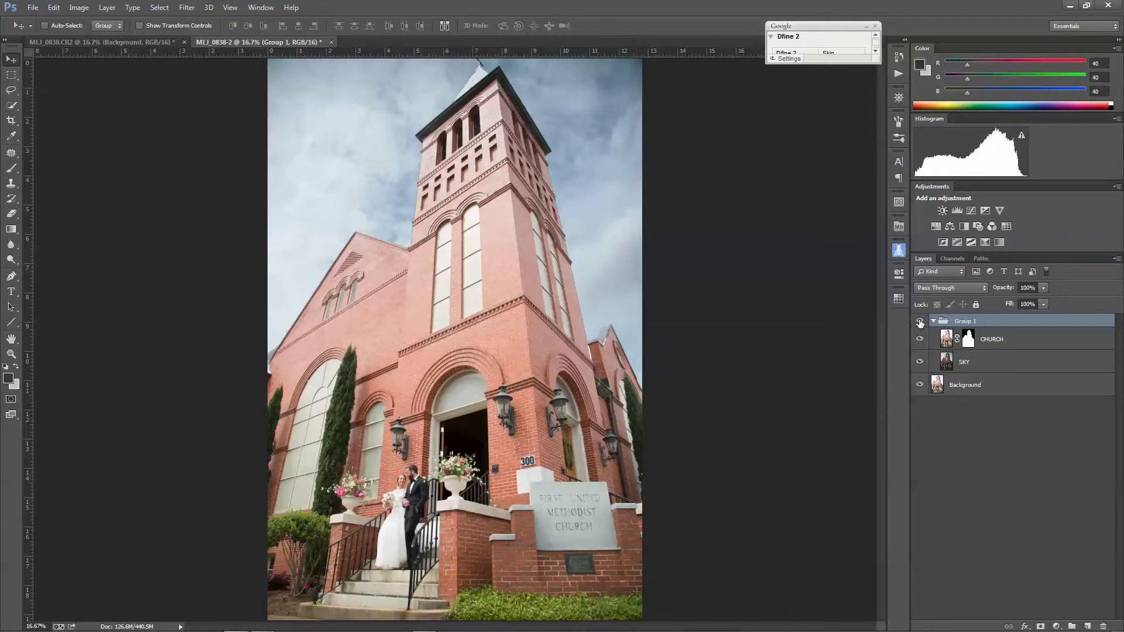
left_click(920, 321)
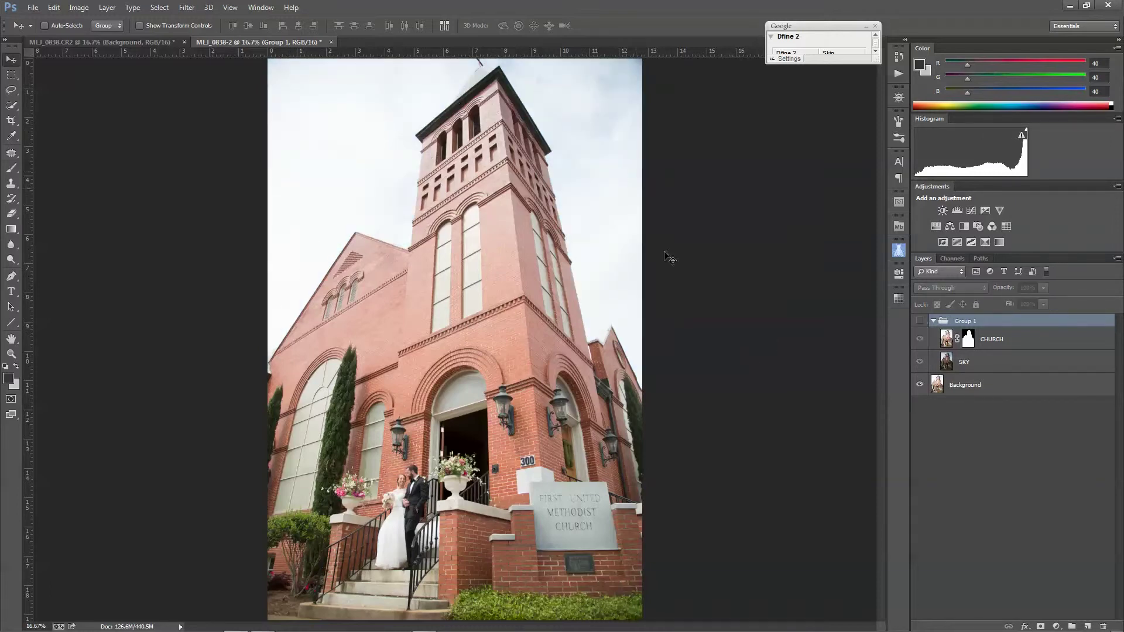
left_click(920, 321)
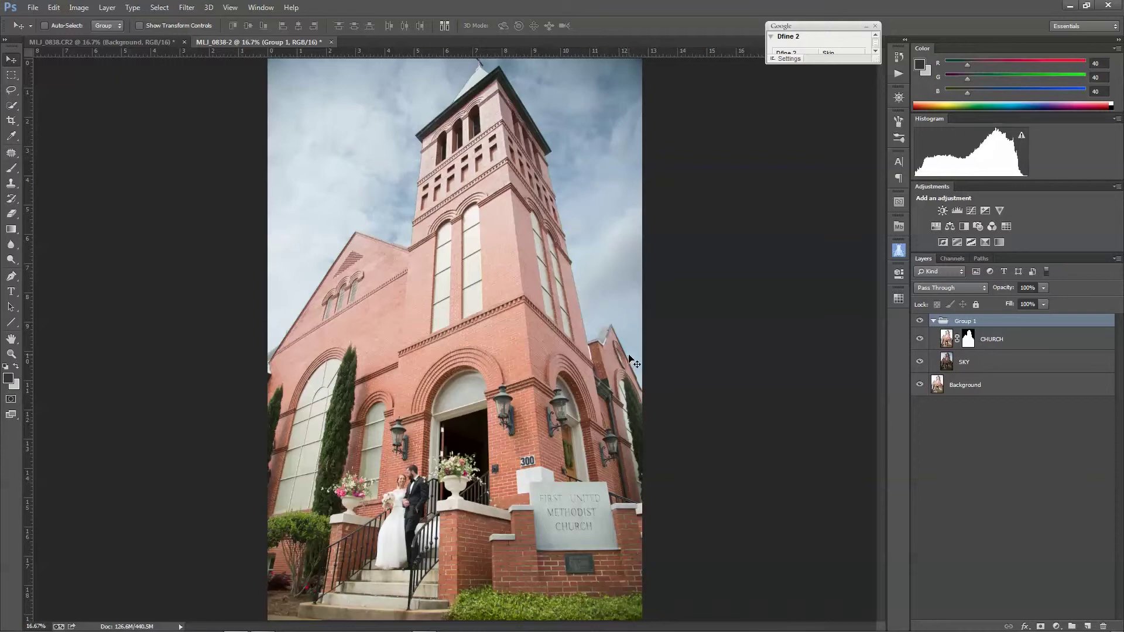
key("ctrl+minus")
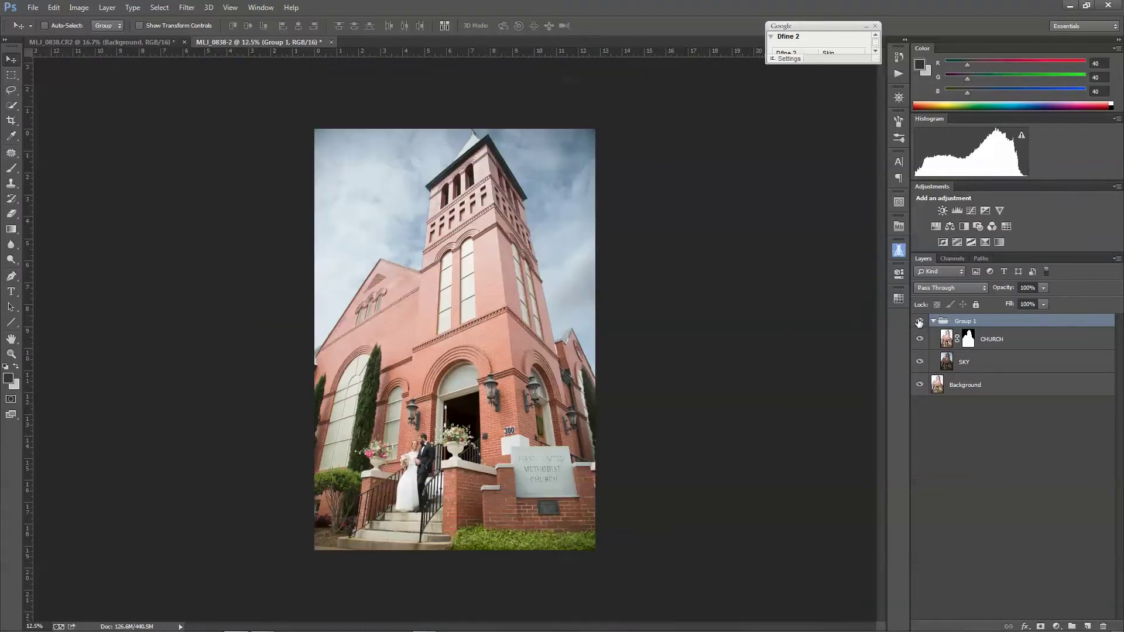
left_click(919, 322)
left_click(919, 322)
left_click(920, 322)
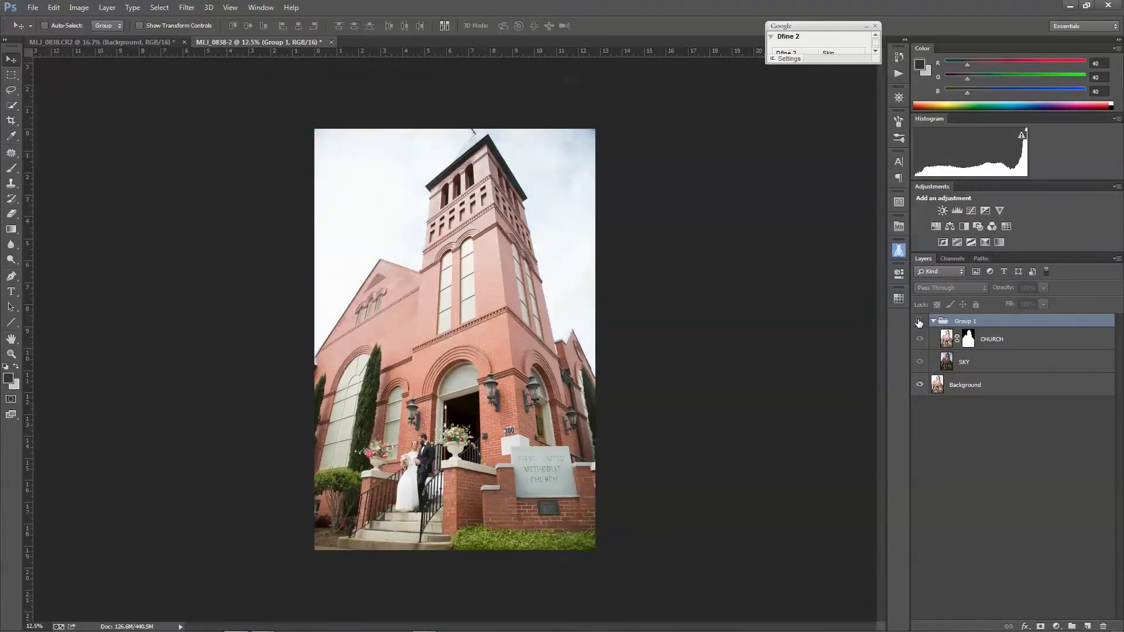
left_click(919, 322)
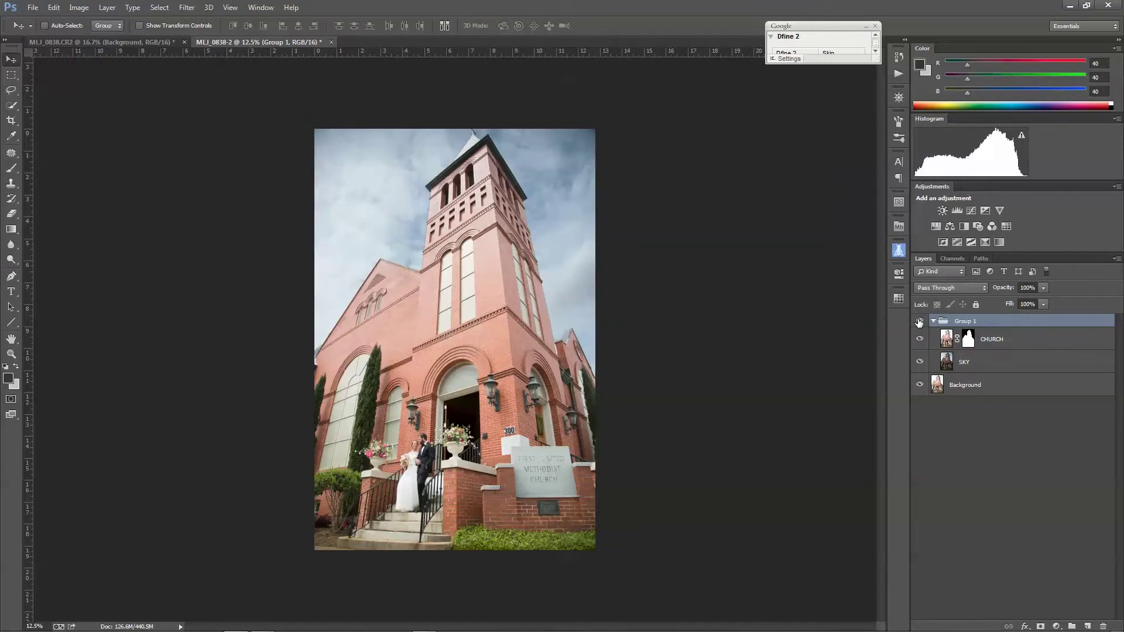